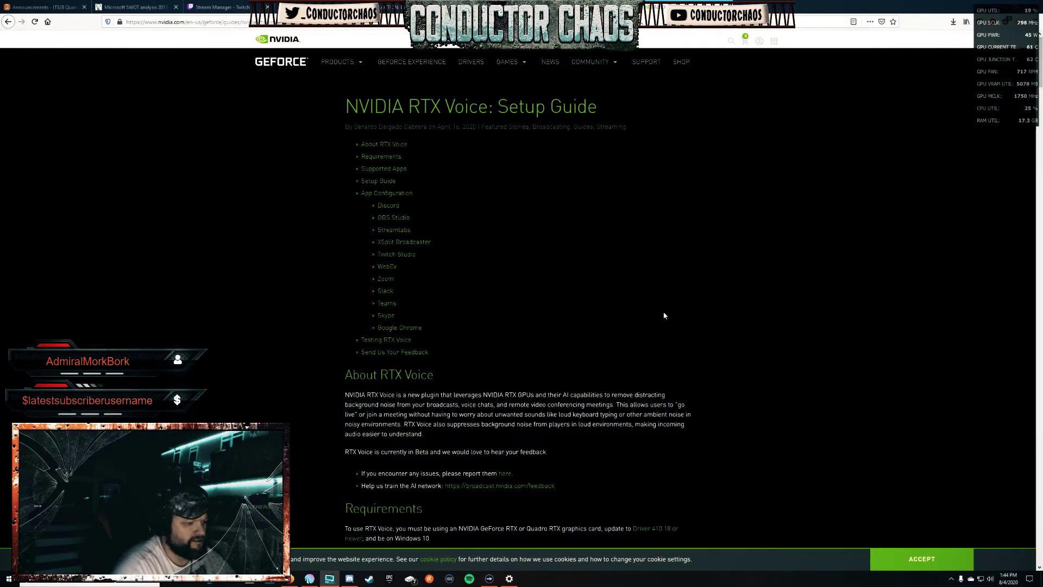
Scroll through the guide's Requirements and Supported Apps sections, then open a new browser tab.
scroll(664, 318, down, 3)
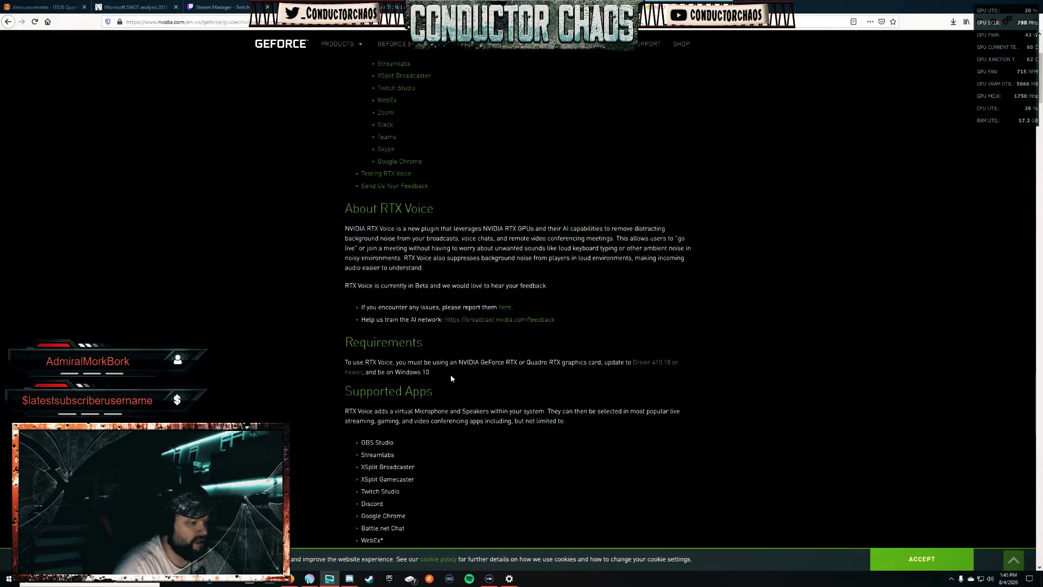
scroll(478, 406, down, 3)
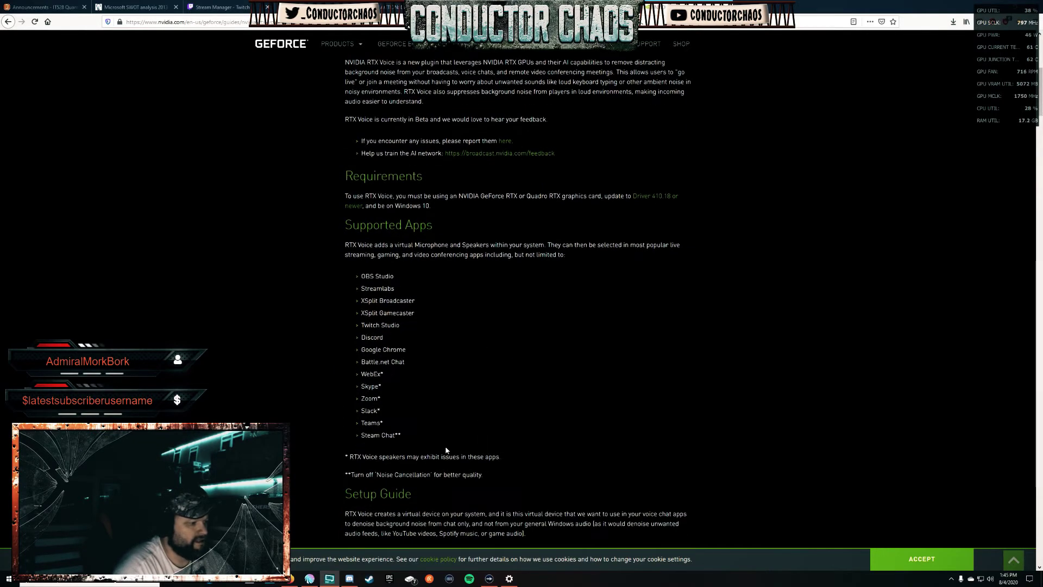
scroll(486, 433, down, 2)
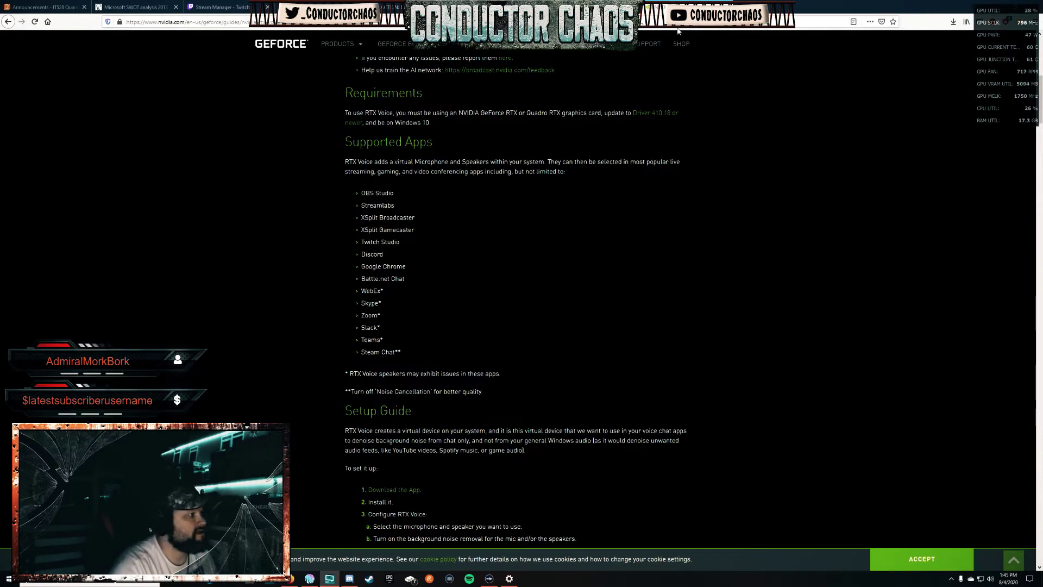
key(ctrl+t)
Go to YouTube and search for 'rtx voice'.
click(414, 143)
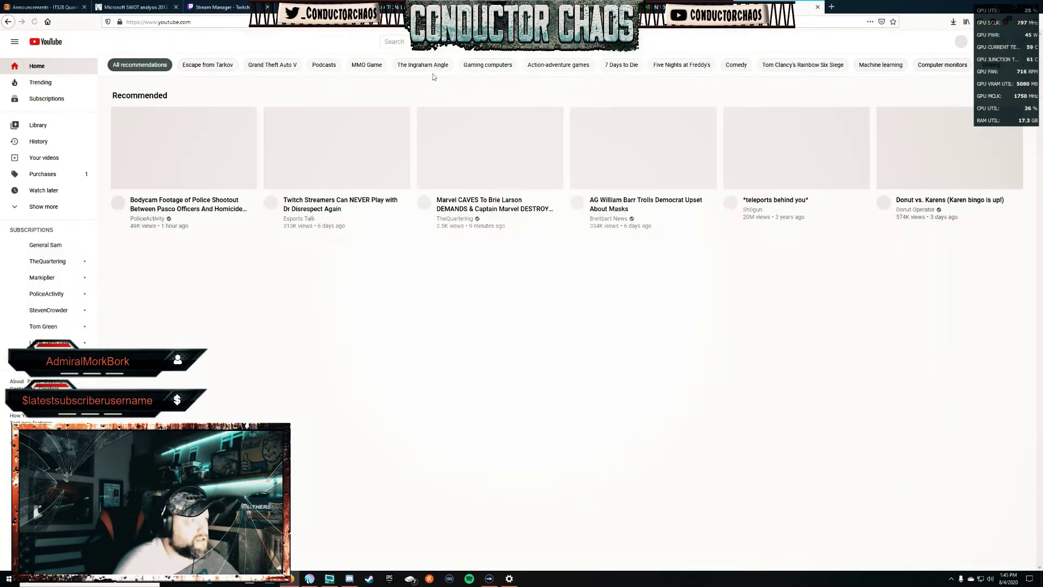
click(413, 41)
text(rtx)
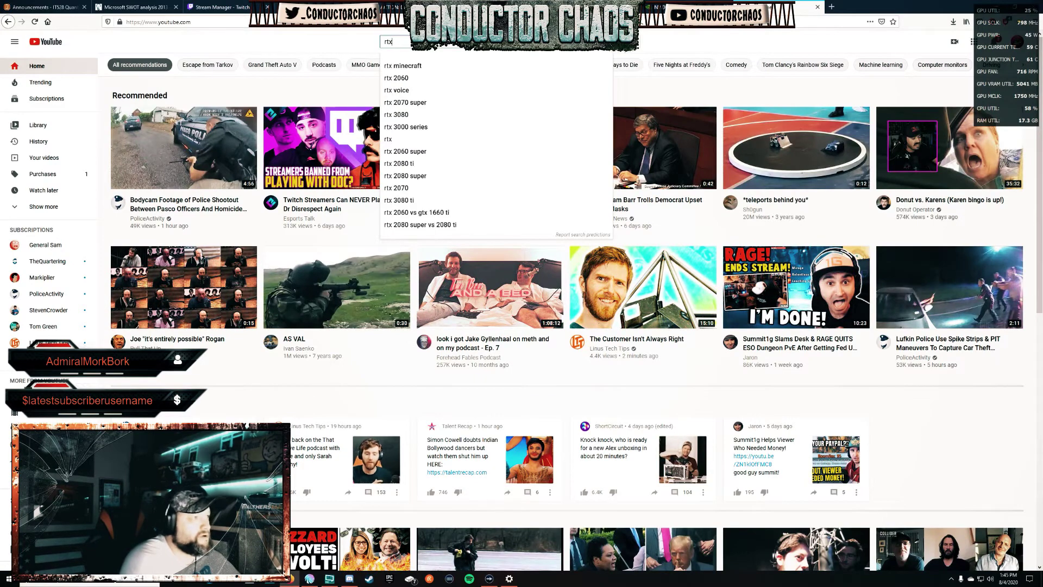
text( voice)
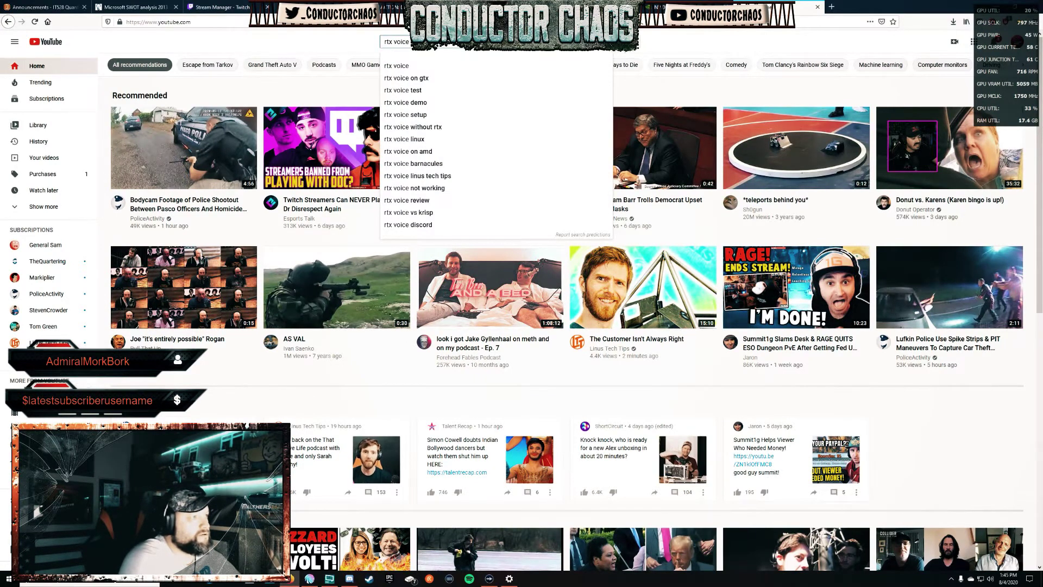
key(Return)
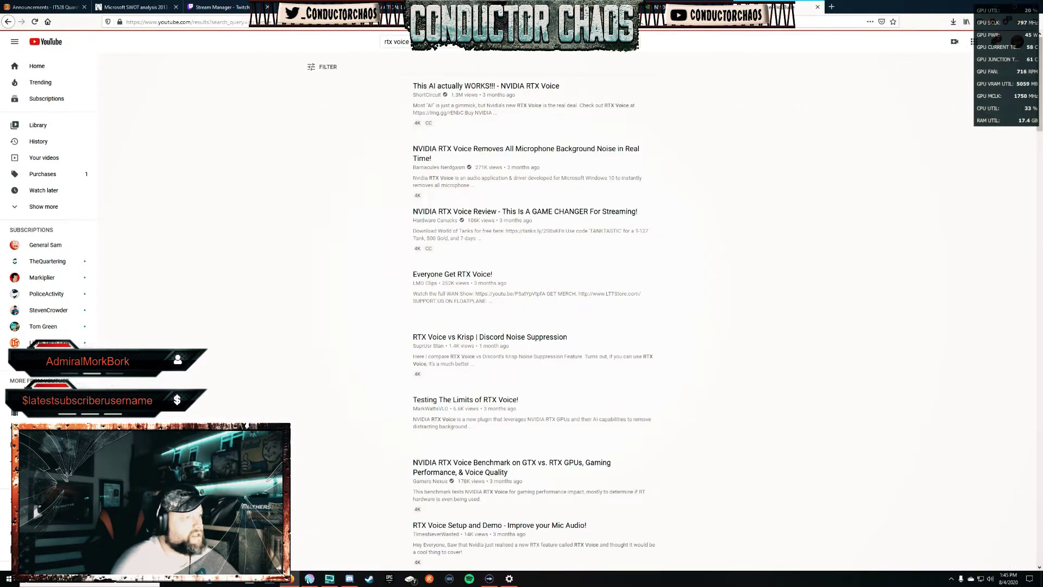
Open a streamer's RTX Voice demo video on suppressing vacuum cleaner noise from the results.
scroll(335, 249, down, 15)
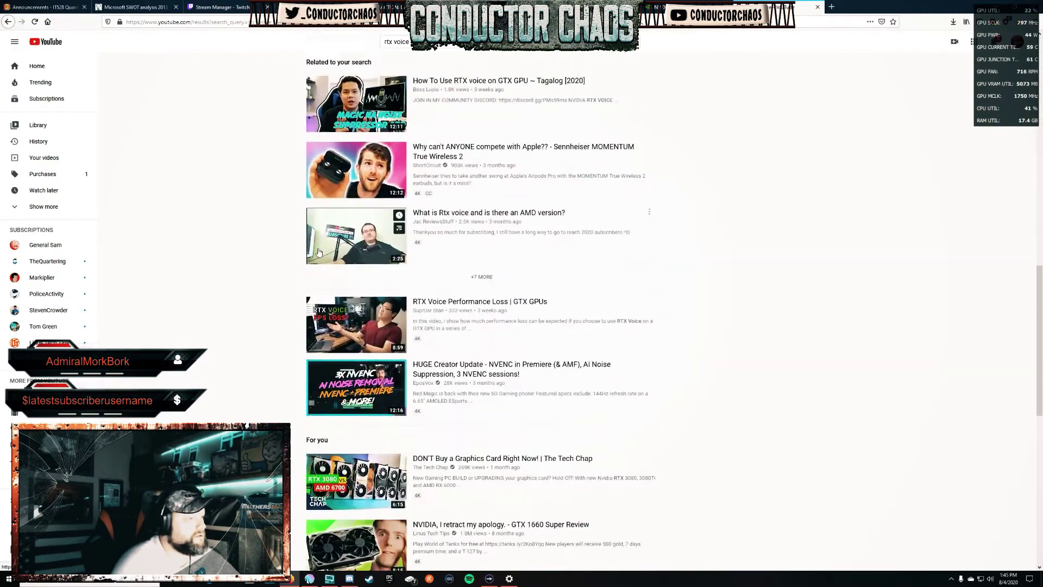
scroll(277, 326, down, 10)
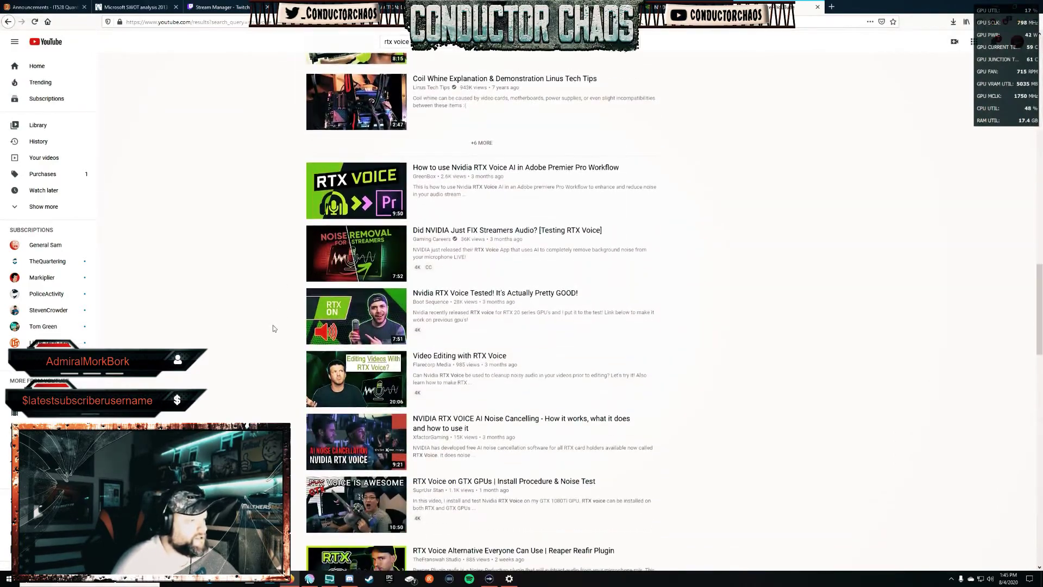
scroll(280, 328, down, 2)
click(443, 290)
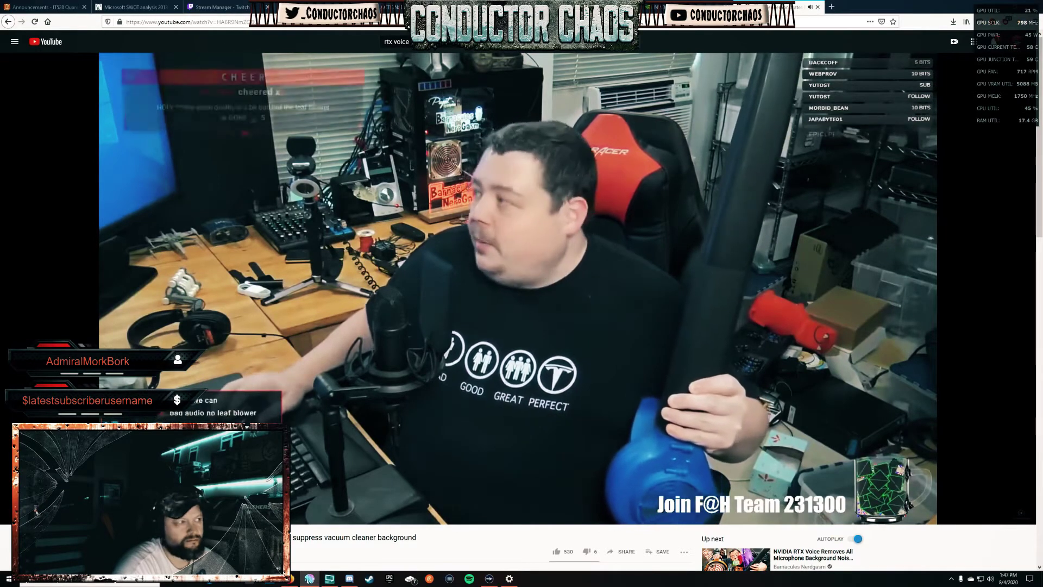
Watch the RTX Voice demo through the vacuum-cleaner noise test.
mouse_move(545, 330)
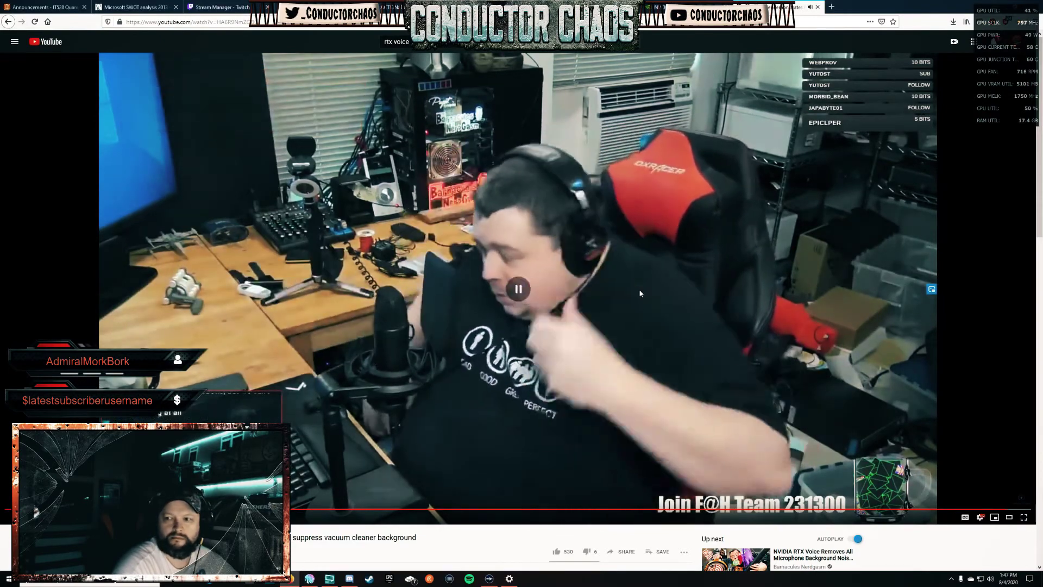
Return to the NVIDIA guide and save the RTX Voice installer download.
key(ctrl+shift+Tab)
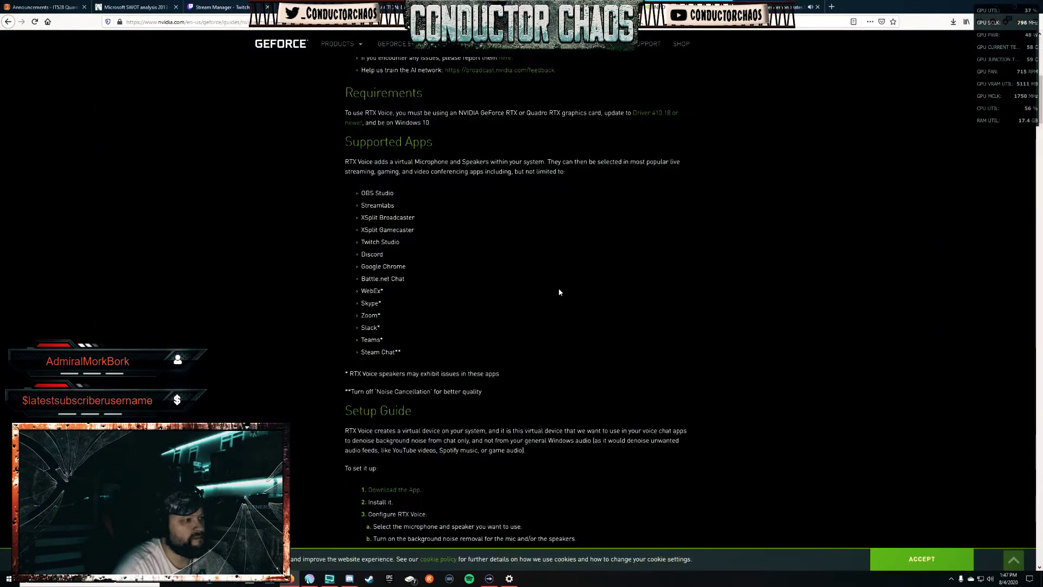
scroll(540, 253, up, 3)
scroll(535, 235, down, 10)
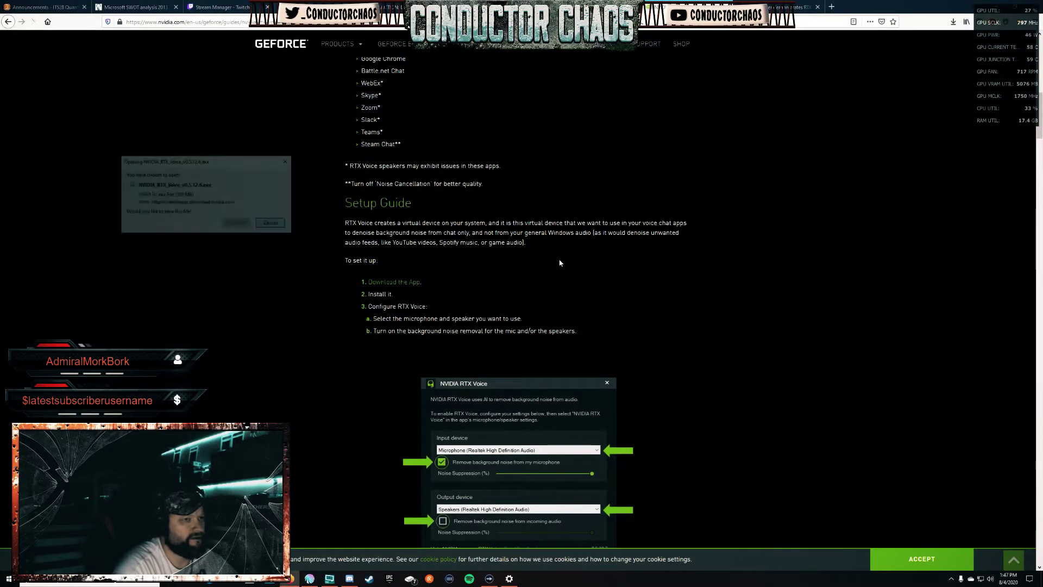
key(Return)
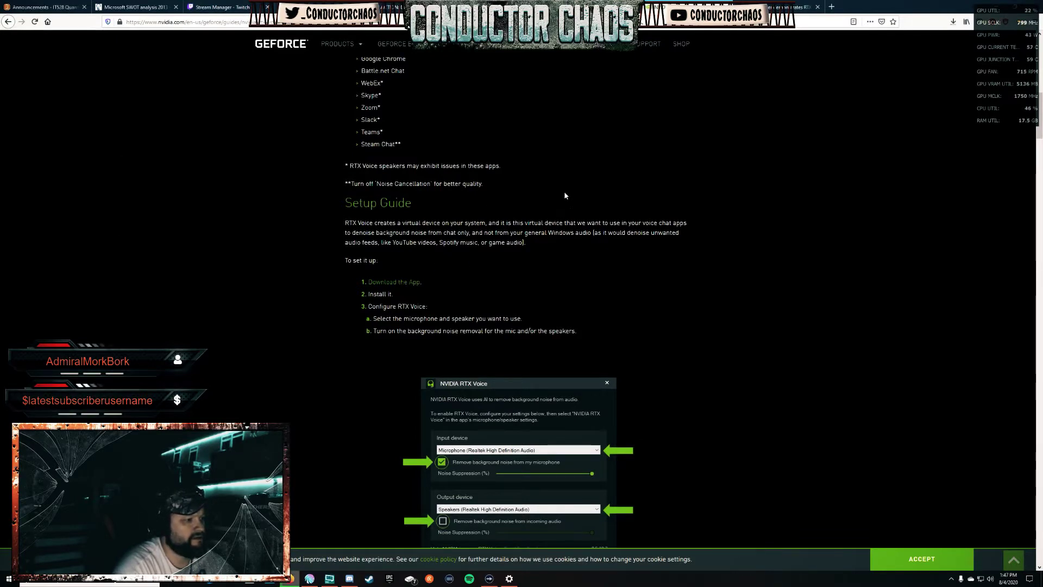
Monitor the Downloads panel until NVIDIA_RTX_Voice_v0.5.12.6(1).exe finishes downloading.
click(954, 23)
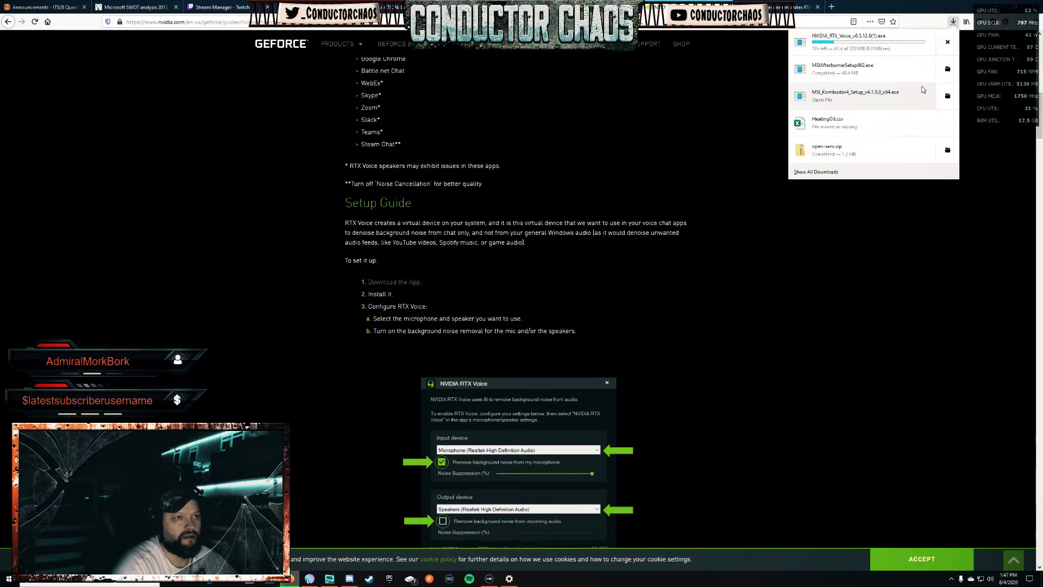
click(740, 228)
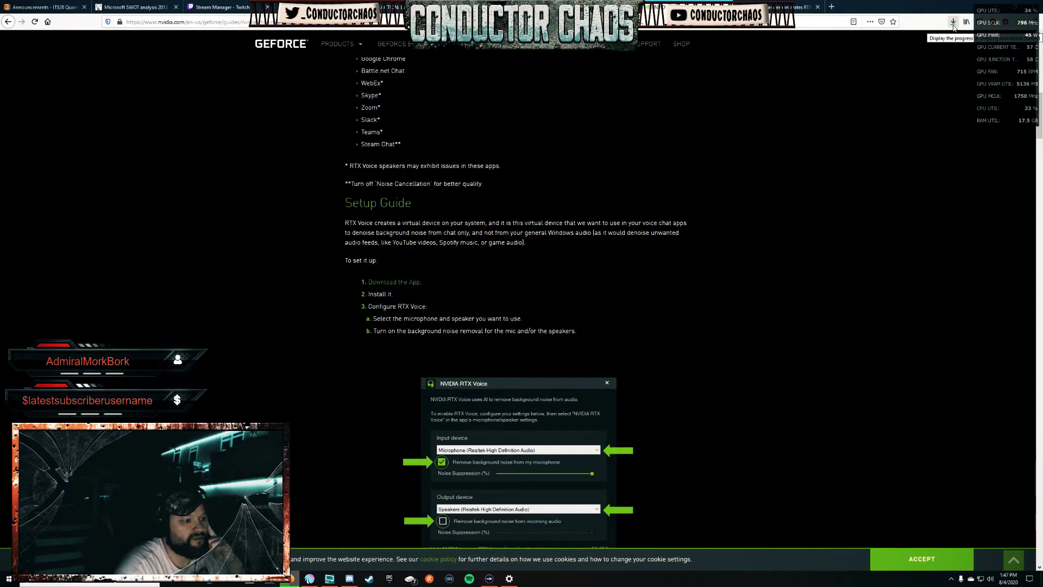
scroll(720, 283, down, 3)
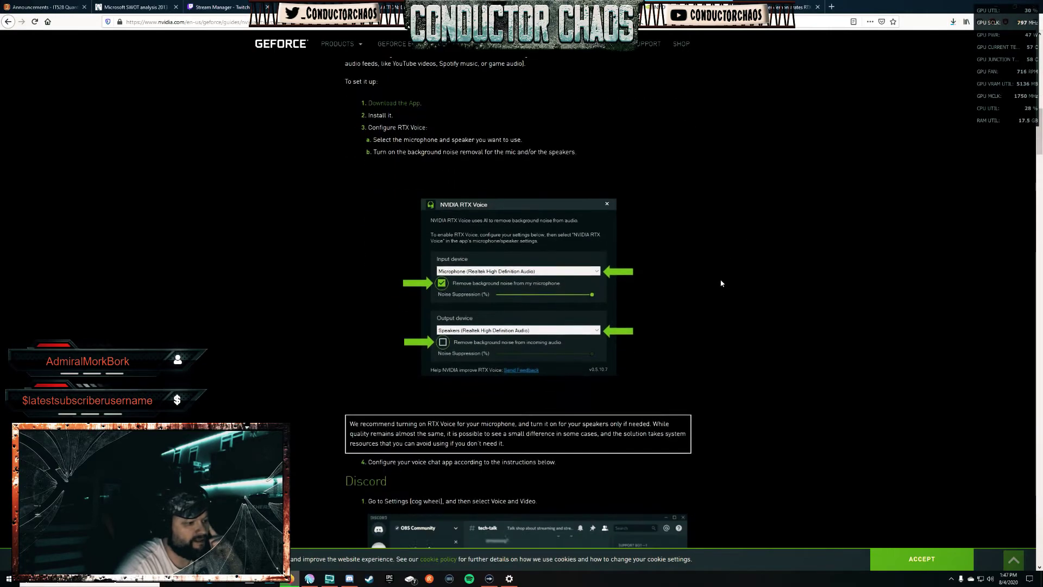
scroll(722, 280, down, 5)
scroll(721, 277, up, 10)
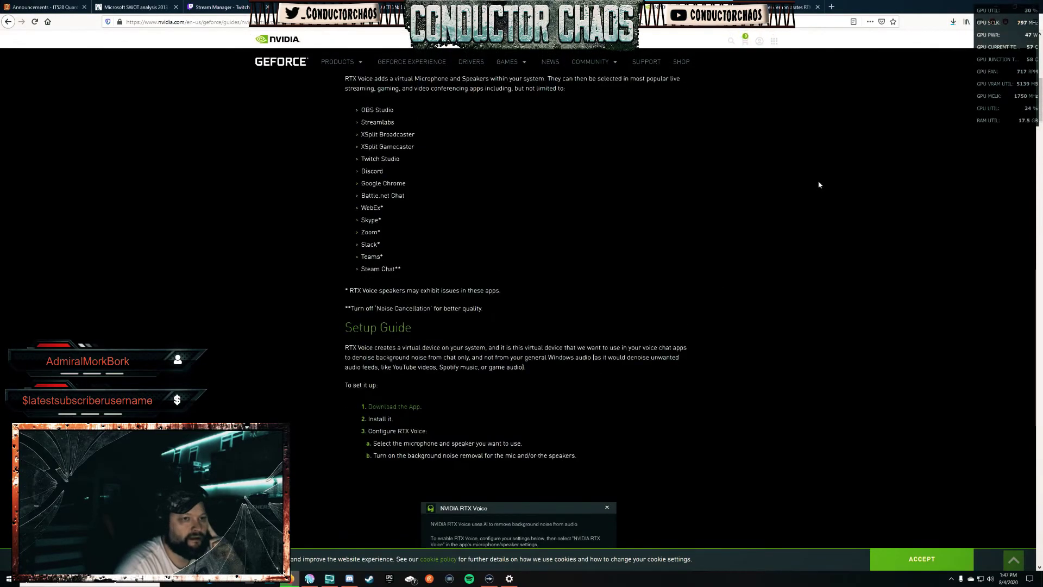
click(953, 22)
click(894, 70)
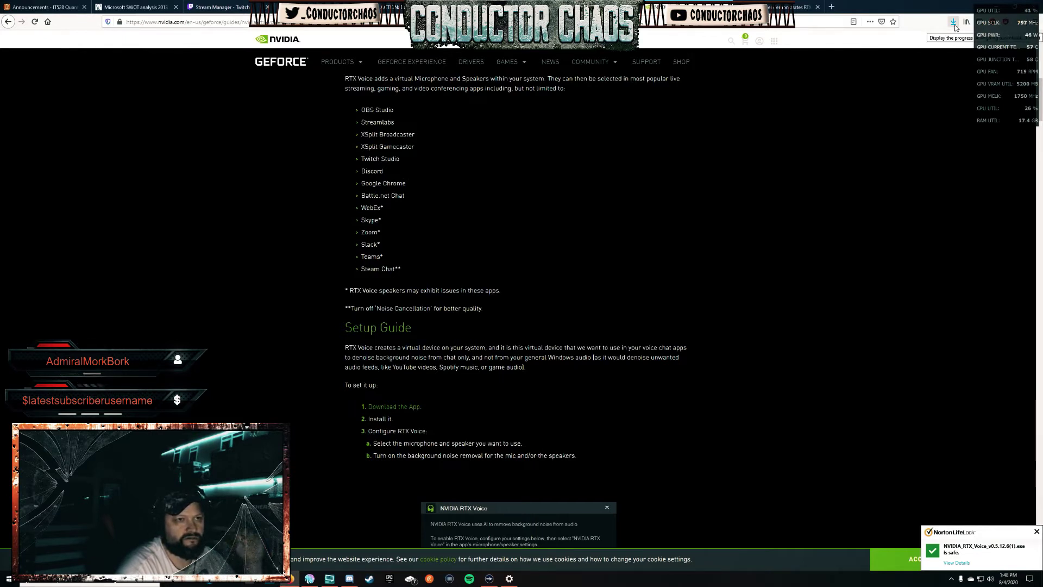
Run the RTX Voice installer, dismiss the unsupported-GPU error, and bring C:\Temp\NVRTXVoice onscreen.
click(954, 24)
click(865, 76)
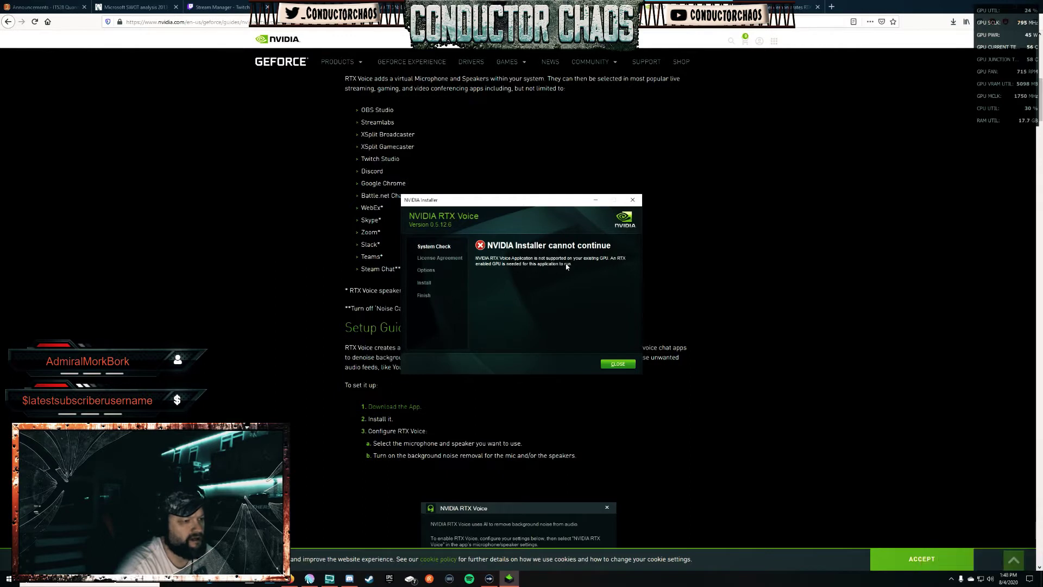
click(622, 365)
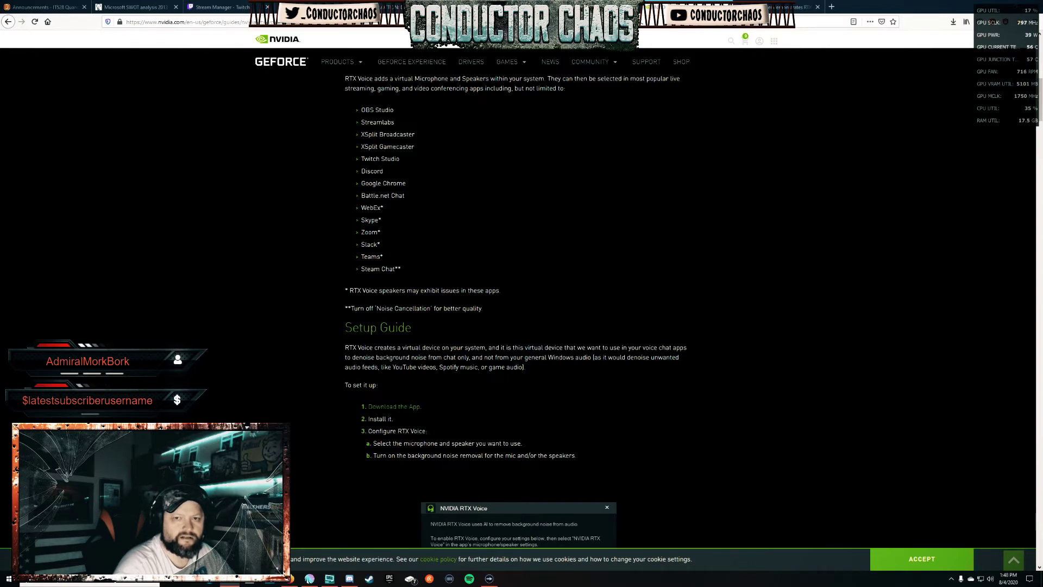
drag(1042, 150, 462, 152)
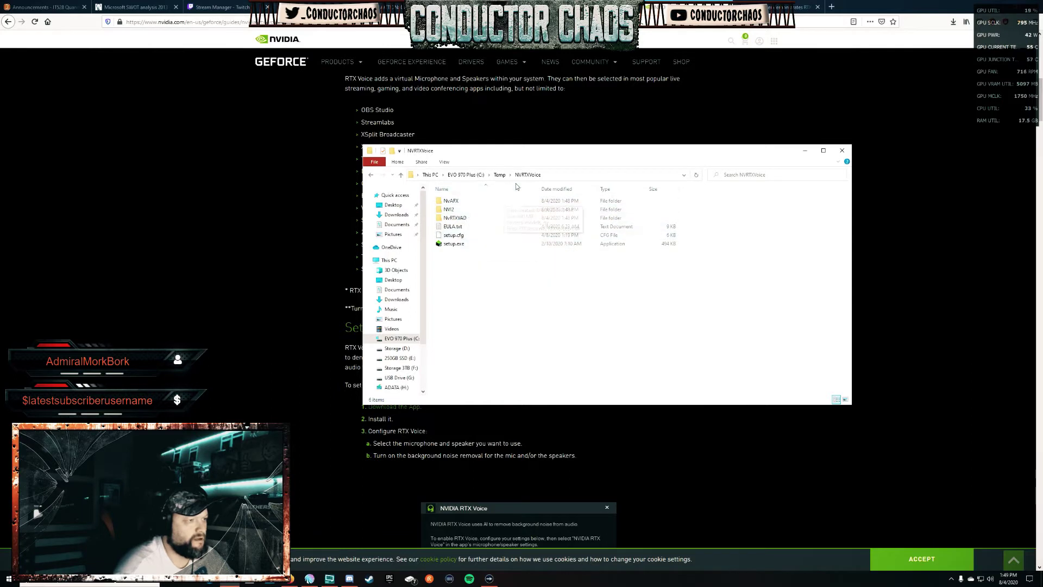
Browse the NVRTXVoice subfolders and settle in the NvAFX folder.
click(500, 174)
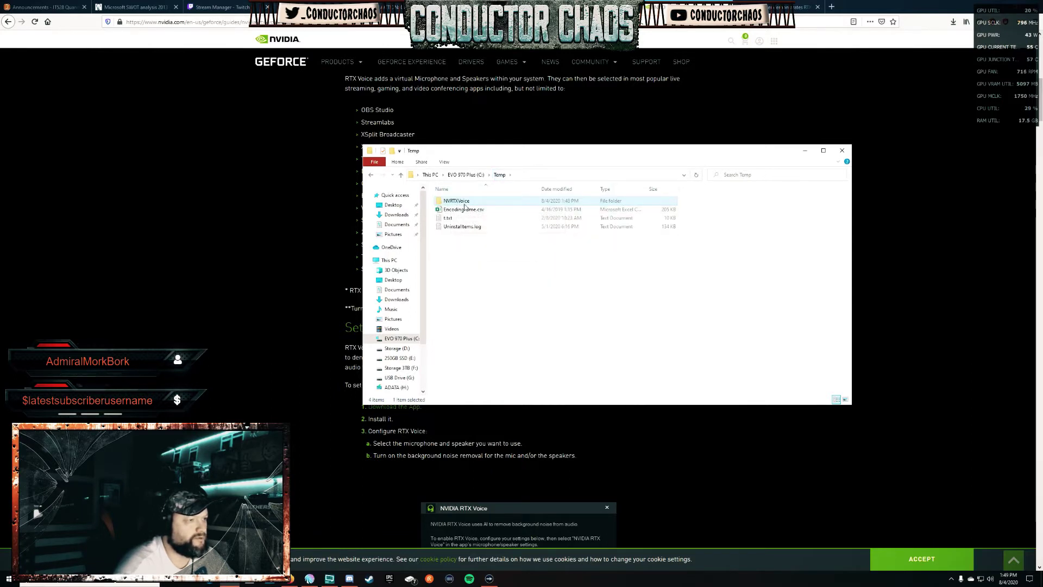
double_click(462, 201)
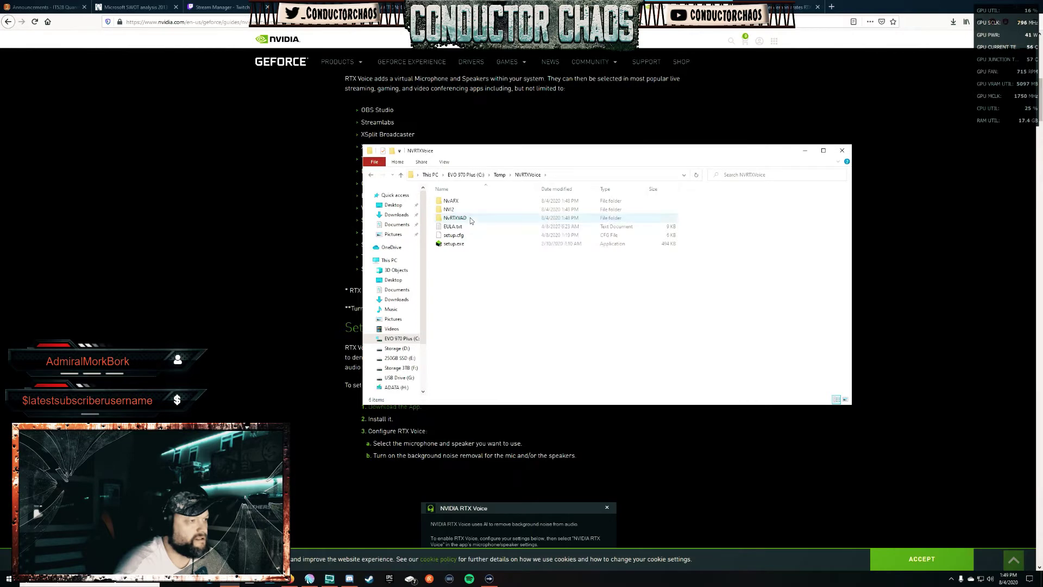
double_click(471, 219)
key(alt+Left)
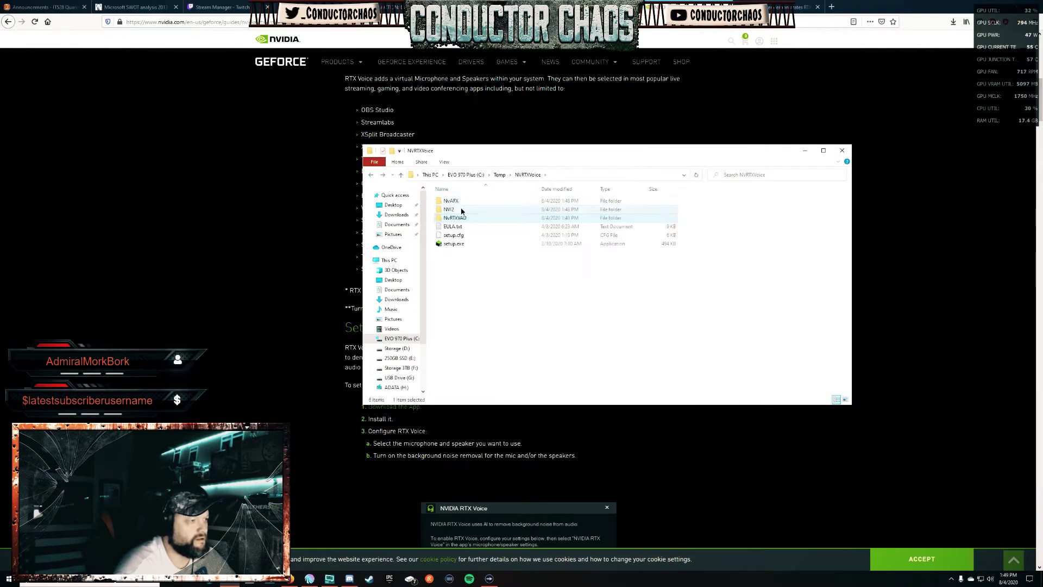
double_click(462, 209)
click(370, 174)
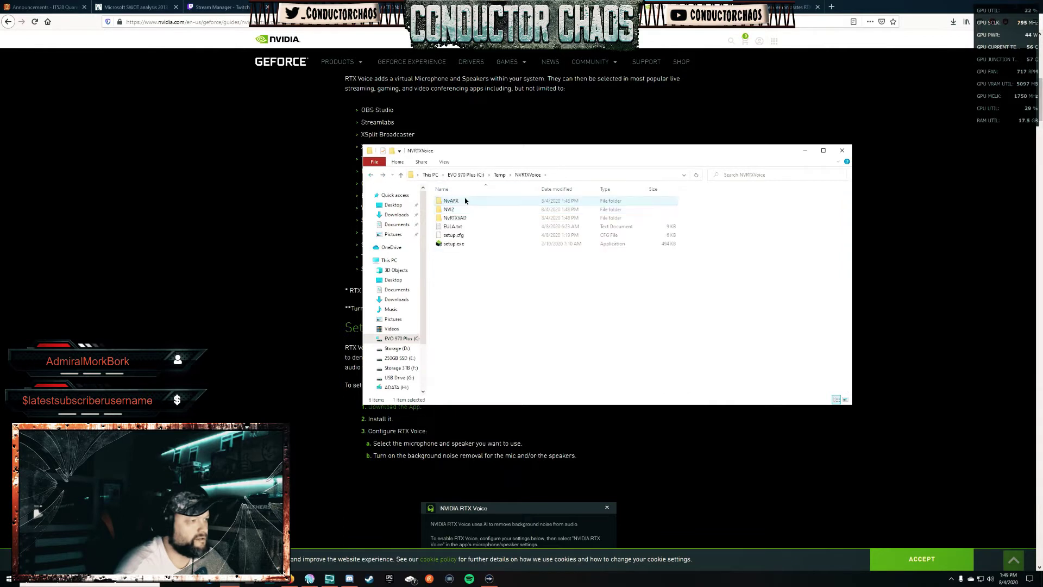
double_click(449, 200)
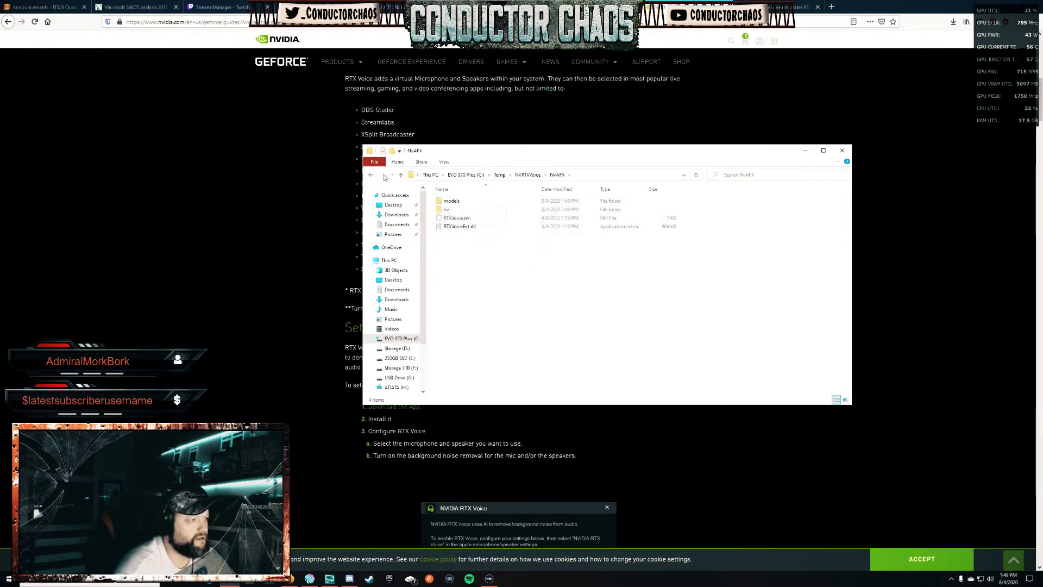
key(alt+Left)
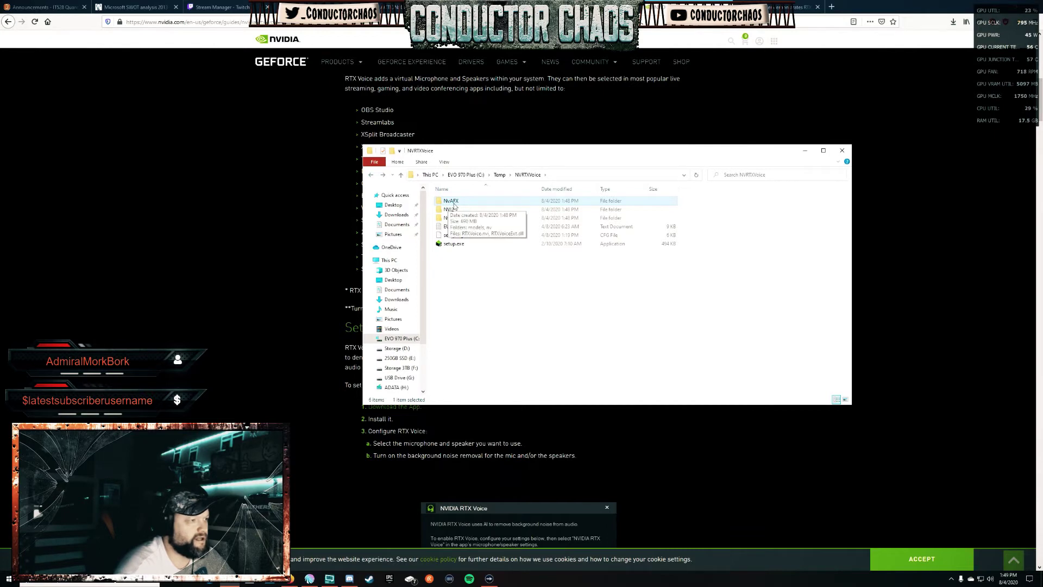
double_click(455, 202)
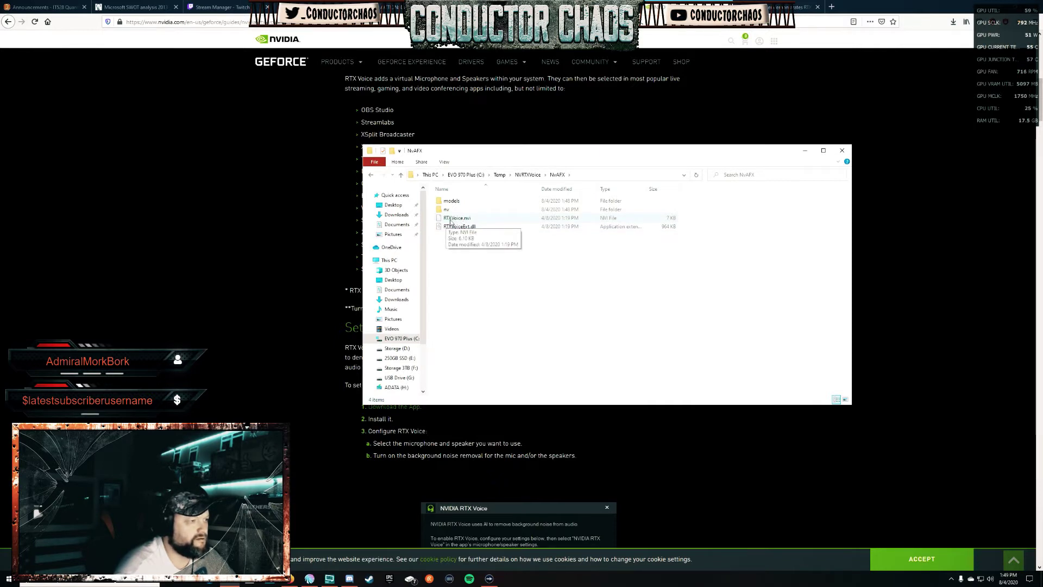
Open RTXVoice.nvi in Notepad without making Notepad the default app.
right_click(457, 221)
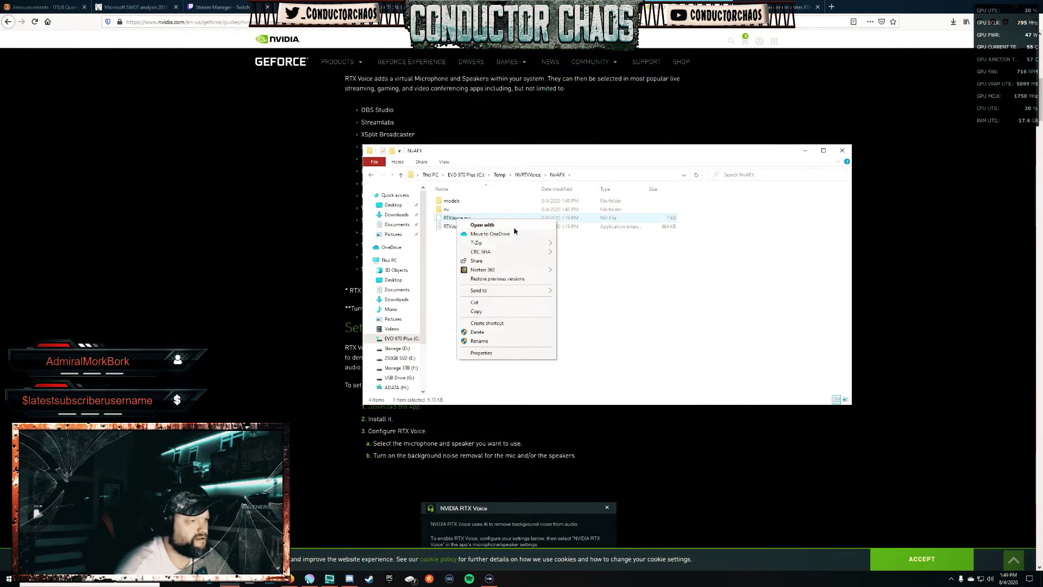
click(519, 225)
click(454, 242)
click(549, 265)
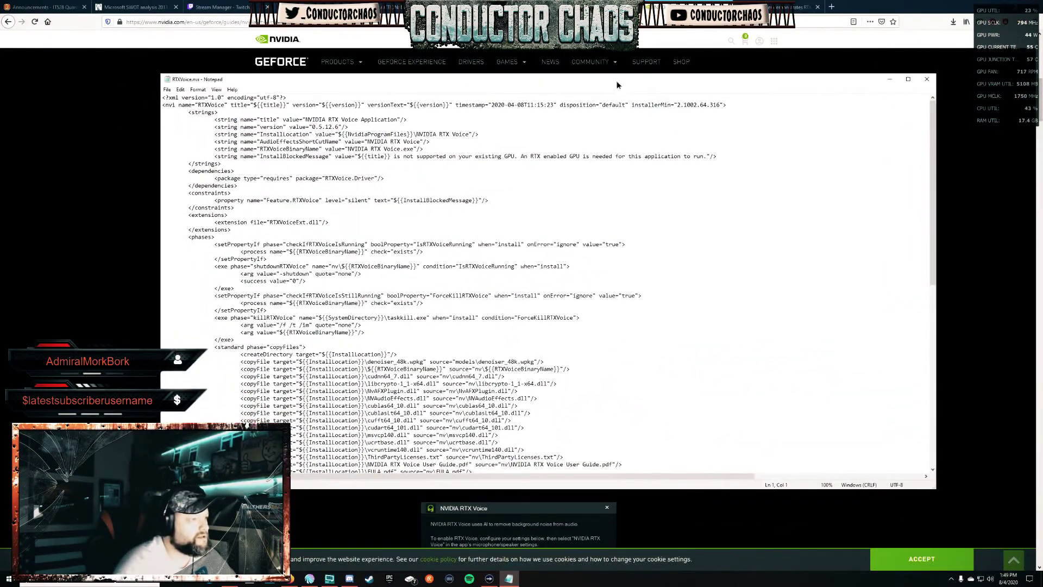
drag(616, 84, 616, 77)
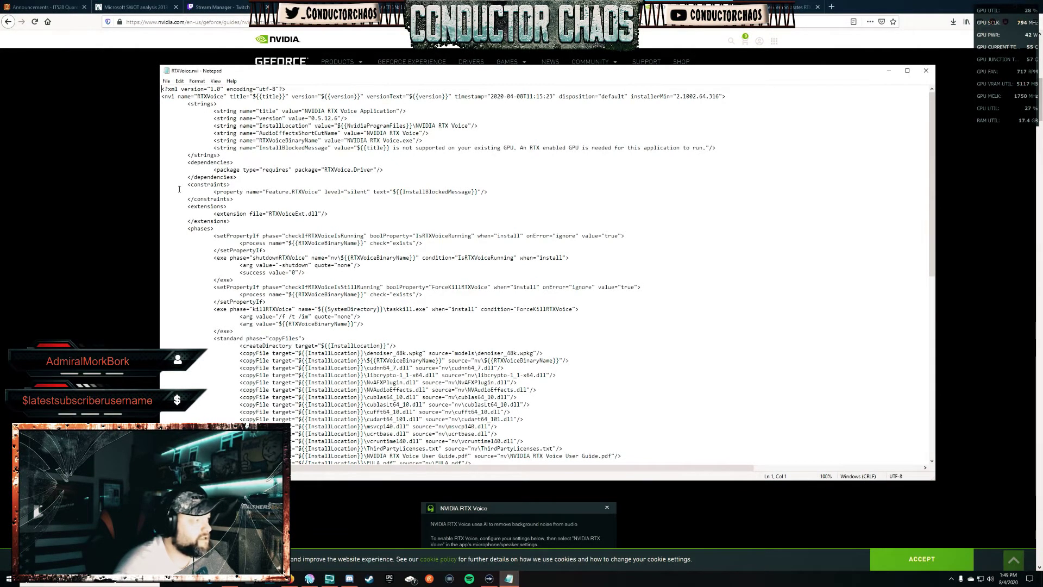
drag(162, 184, 236, 200)
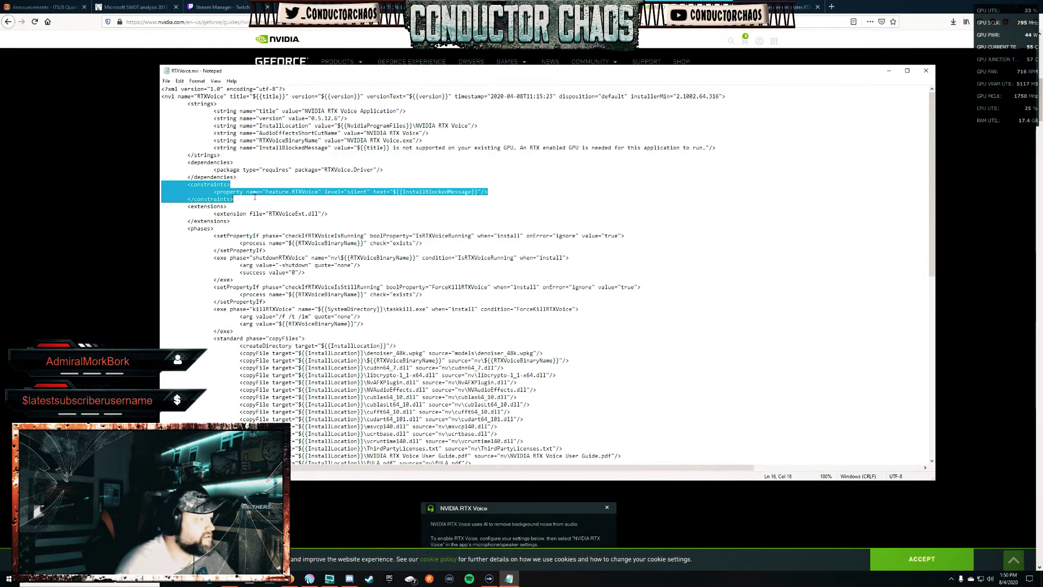
click(271, 185)
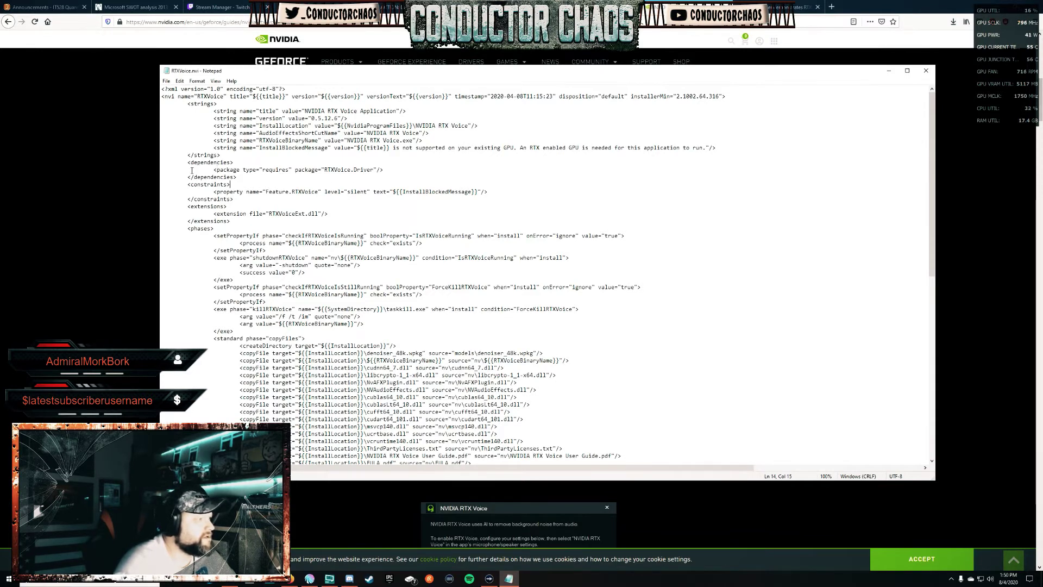
drag(163, 163, 237, 177)
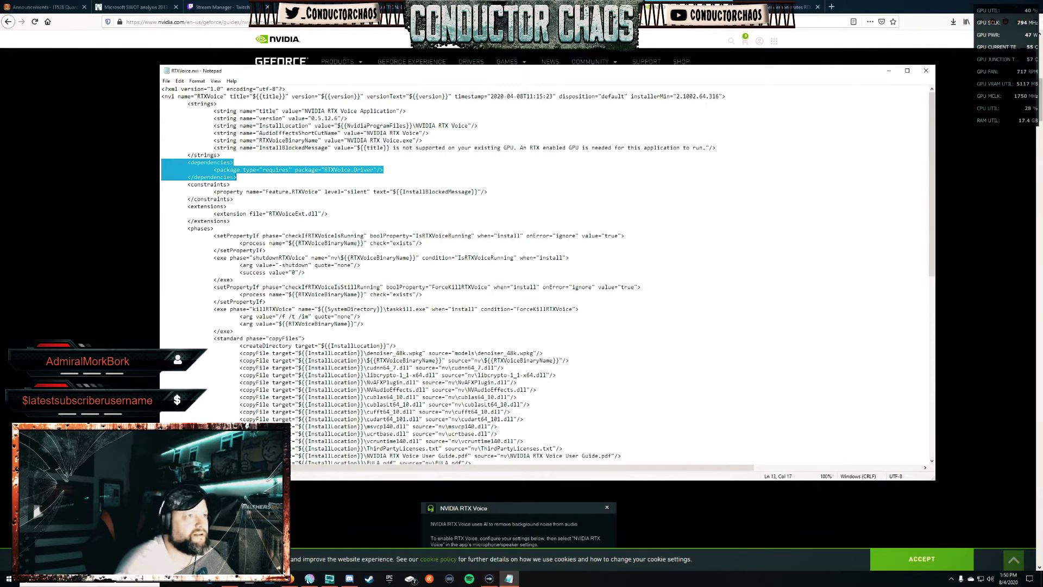
Search the web for 'rtx voice work around' and read the guru3d forum result.
key(alt+Tab)
key(ctrl+l)
text(tr)
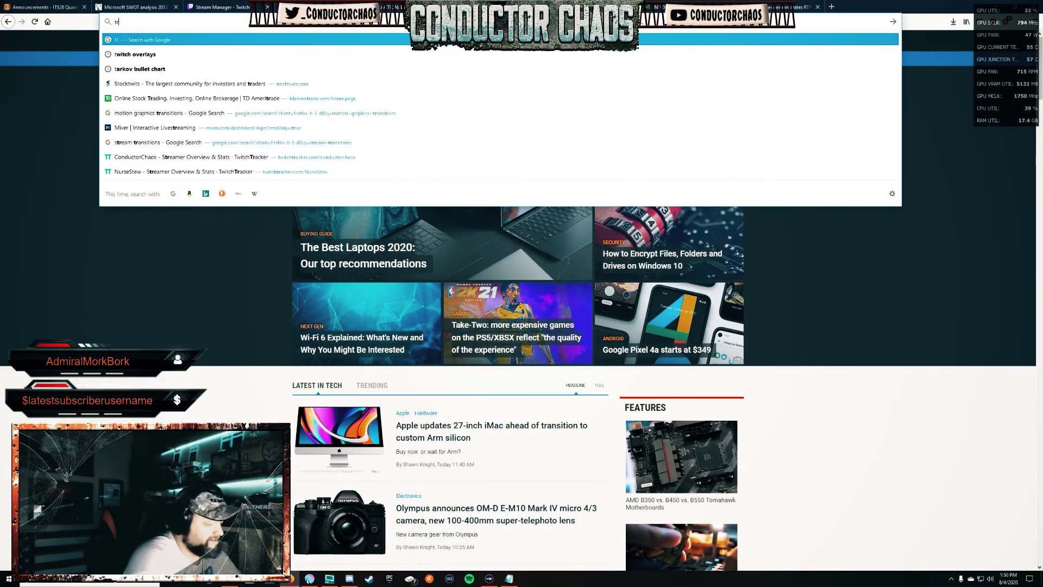
text(tx)
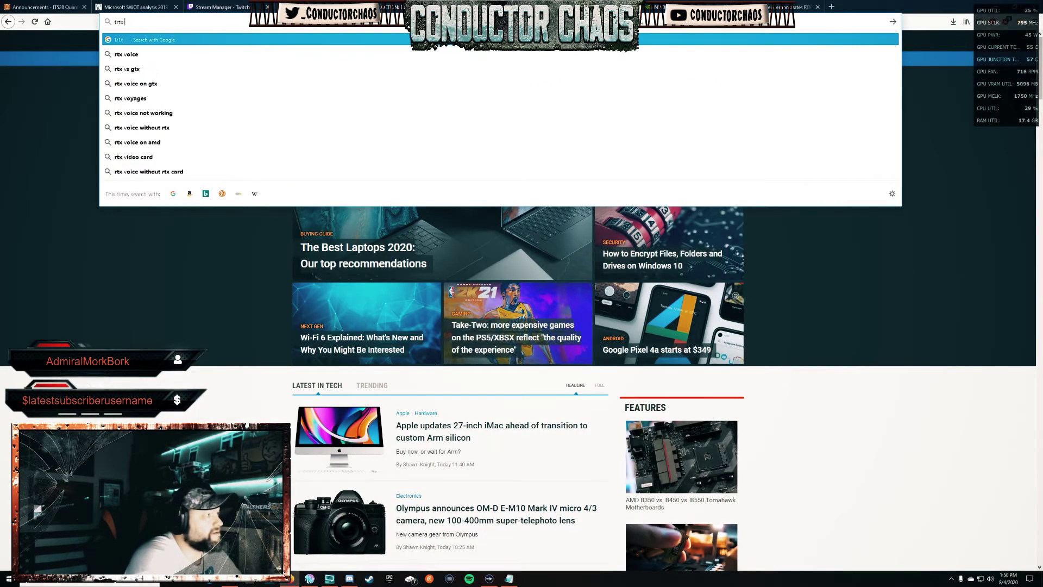
key(BackSpace)
key(BackSpace)
key(BackSpace)
key(BackSpace)
text(rtx )
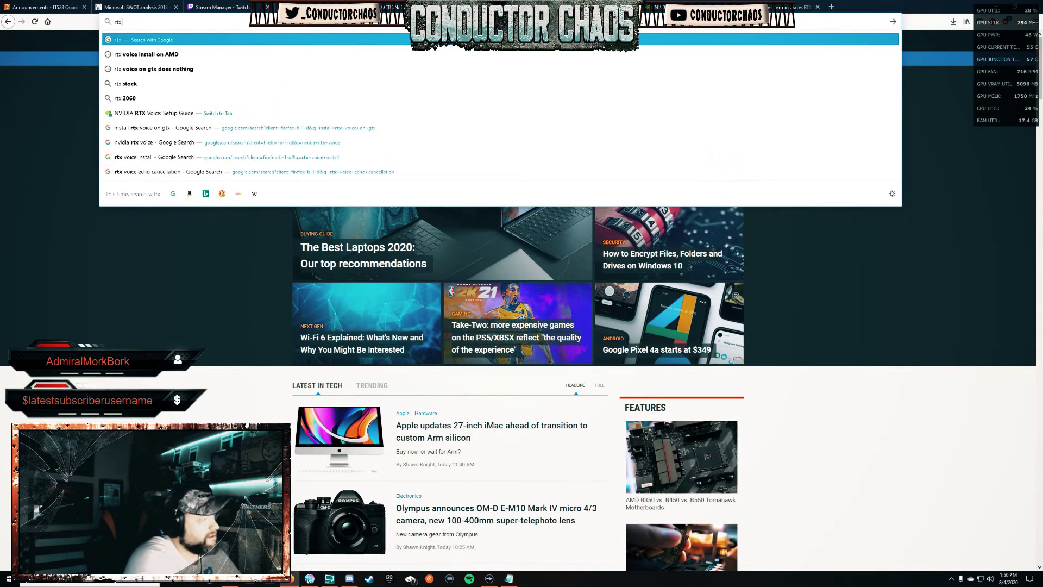
text(voice wor)
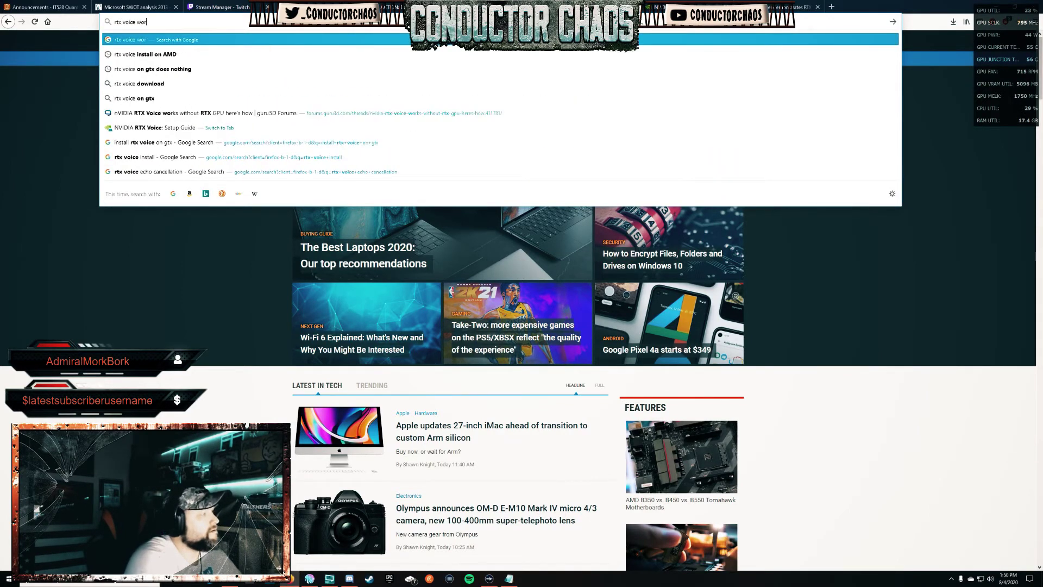
text(k around)
key(Return)
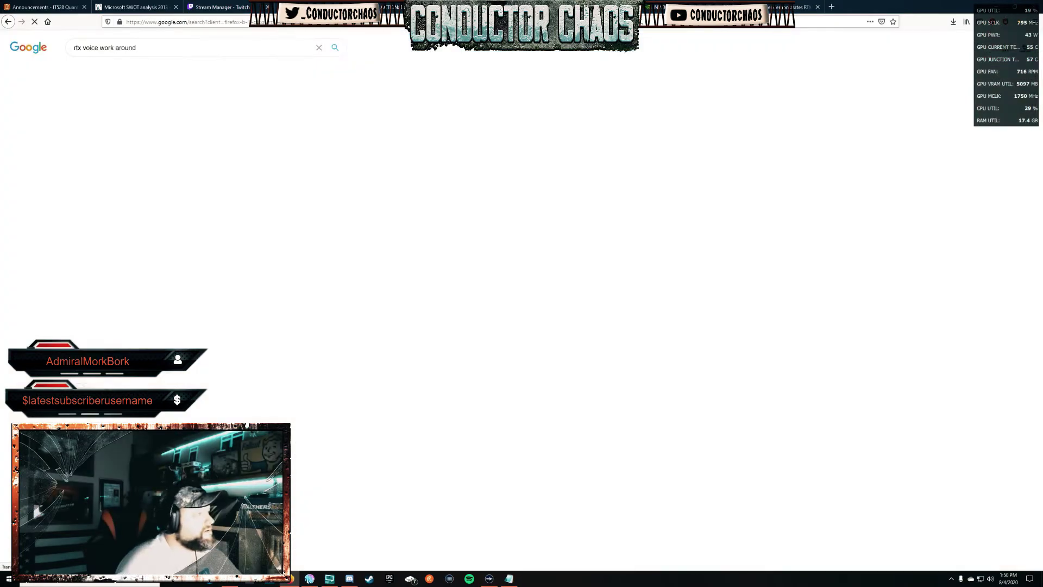
click(224, 215)
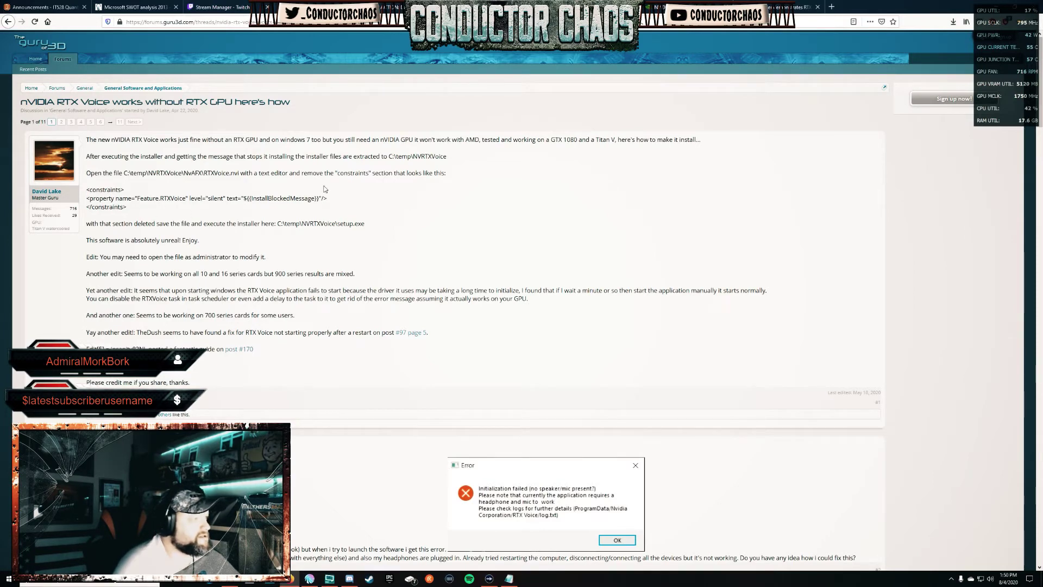
click(679, 7)
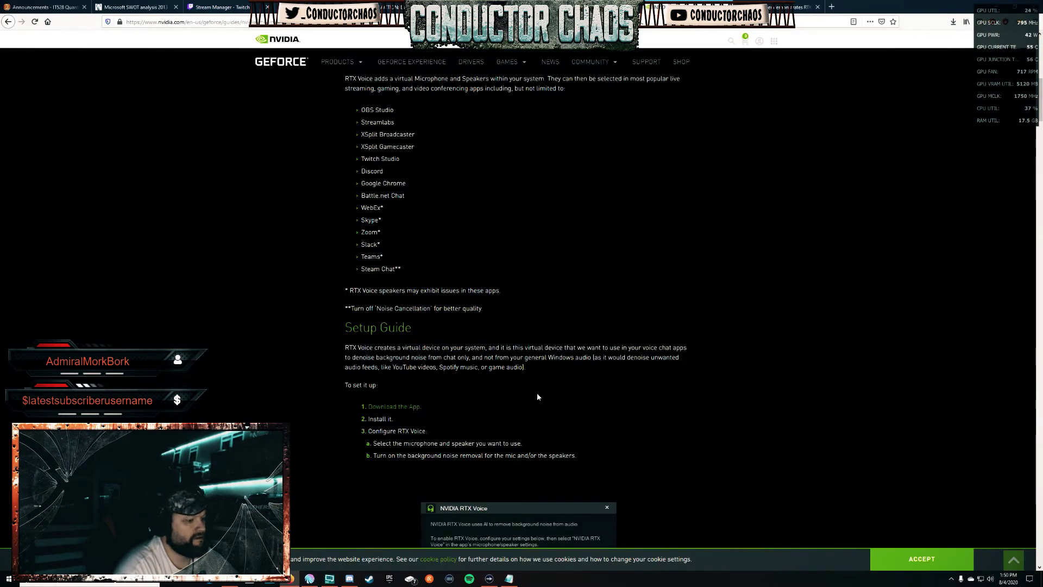
Delete the constraints block and its leftover empty line from RTXVoice.nvi.
click(509, 578)
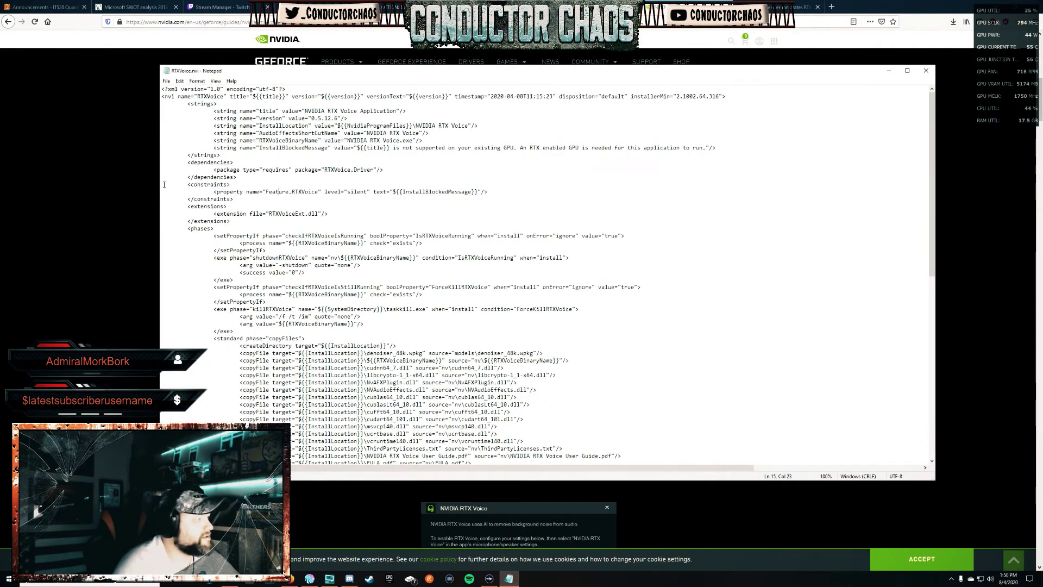
drag(164, 184, 233, 199)
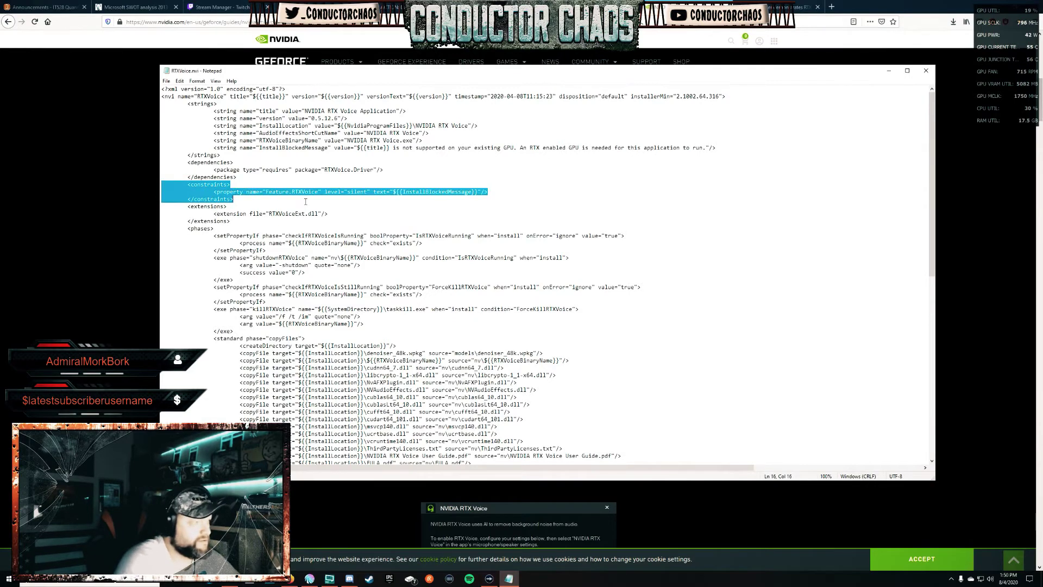
key(Delete)
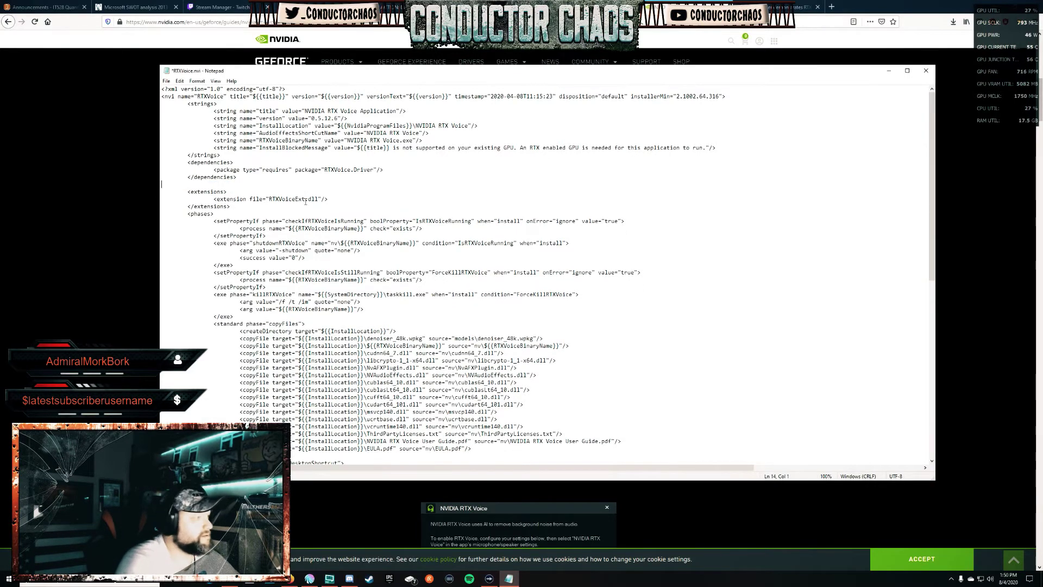
key(Delete)
Save the edited file to the Desktop as RTXVoice.nvi.txt.
click(166, 81)
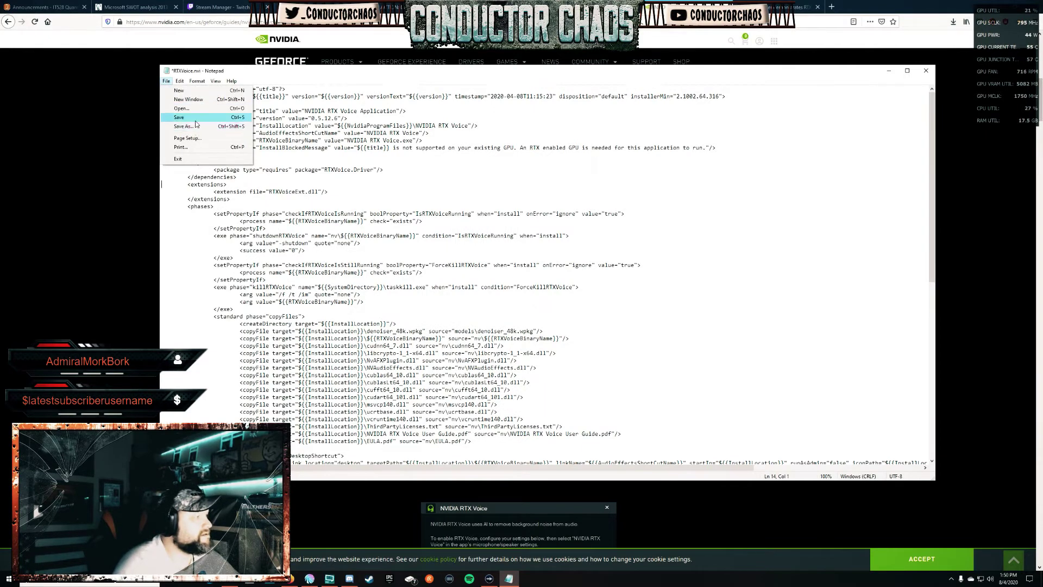
click(196, 126)
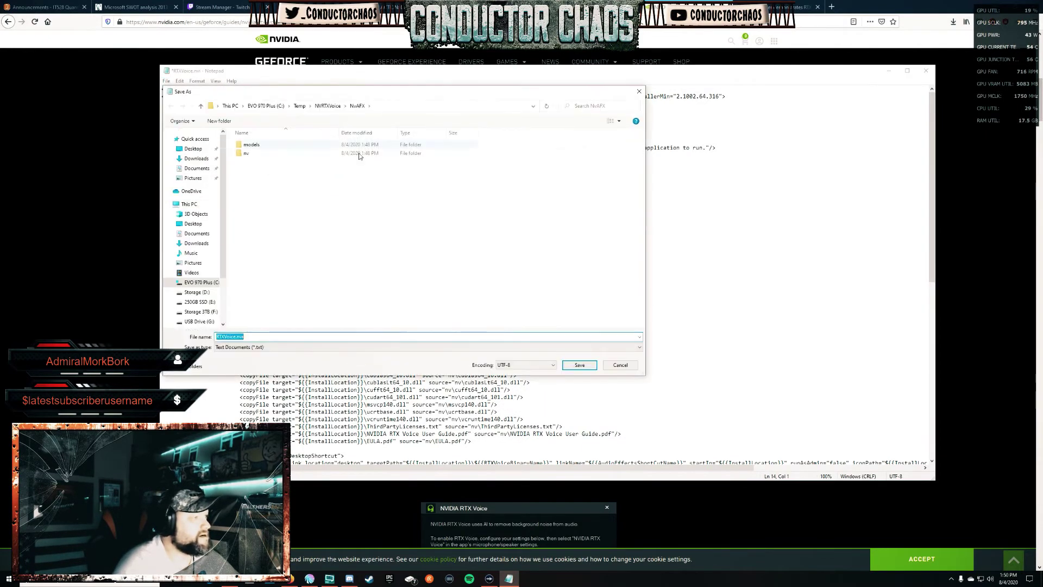
drag(324, 91, 498, 105)
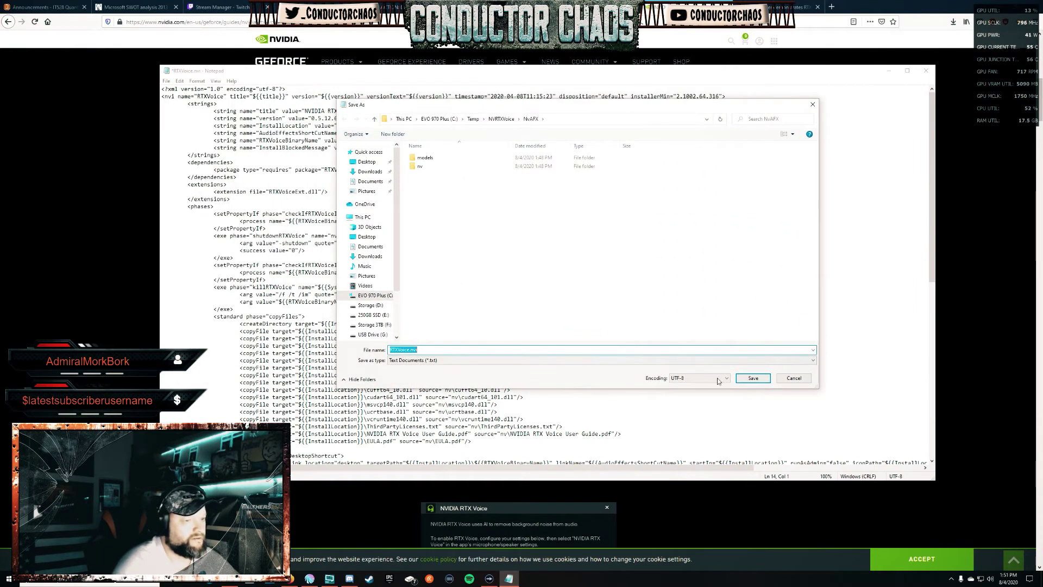
click(745, 379)
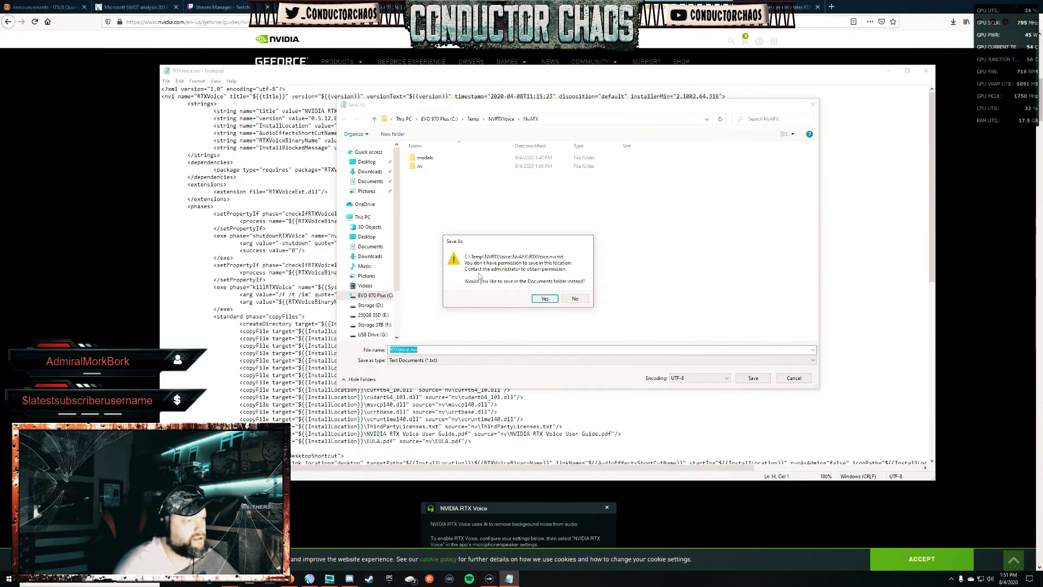
click(576, 299)
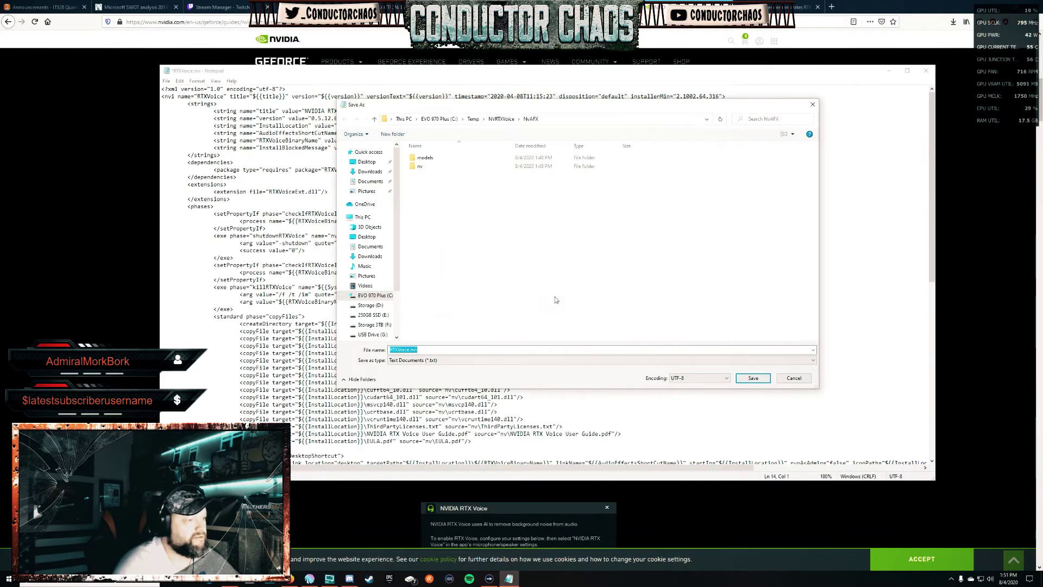
click(371, 162)
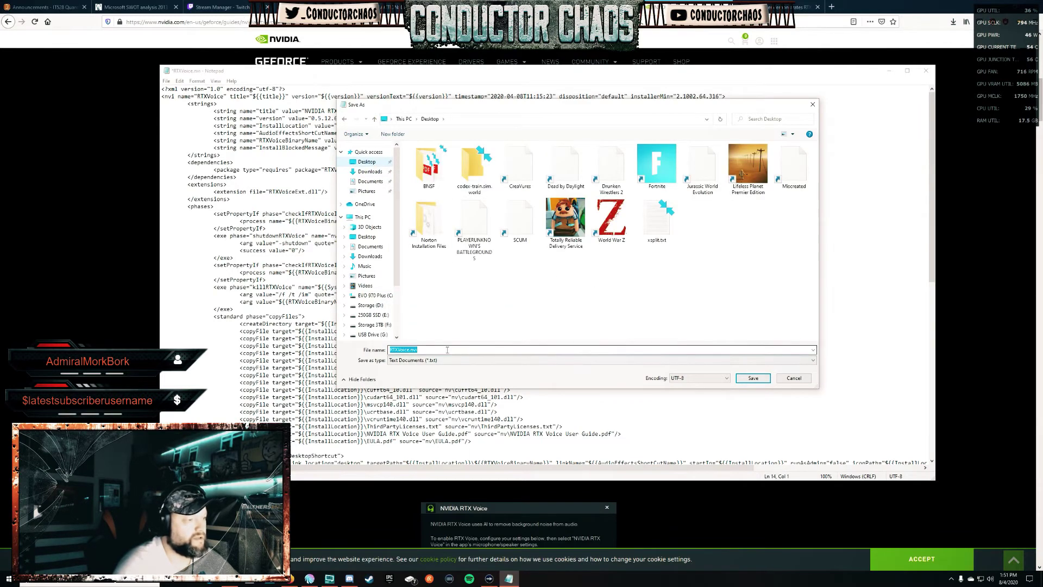
click(753, 377)
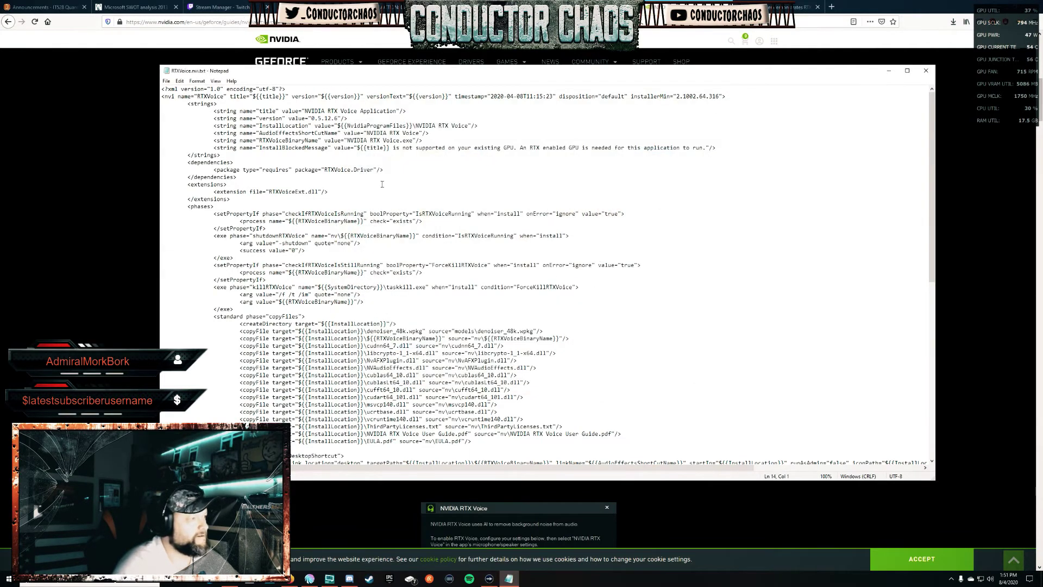
Close Notepad and select RTXVoice.nvi.txt in the Desktop folder in File Explorer.
click(925, 71)
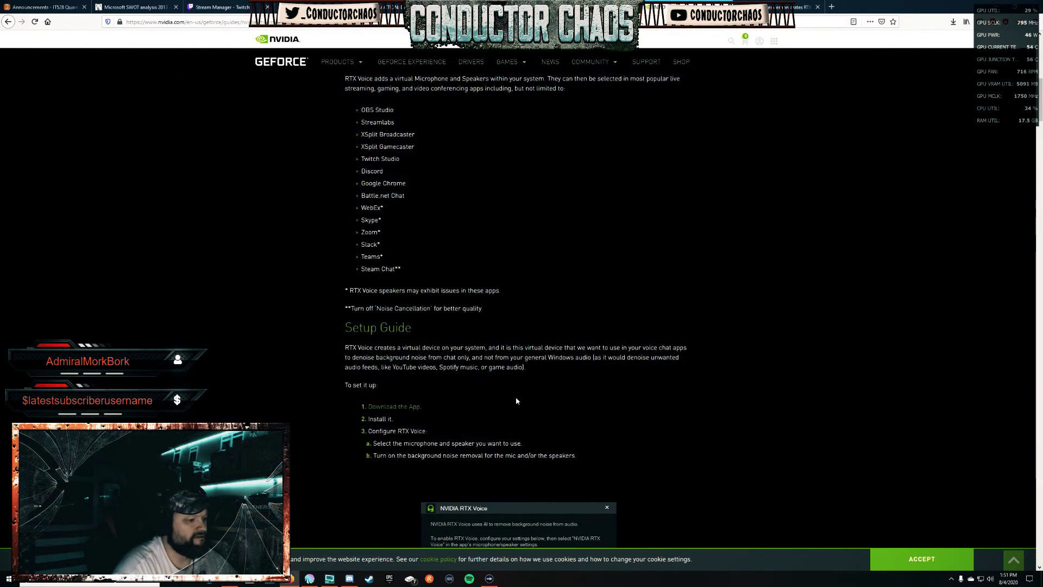
key(alt+Tab)
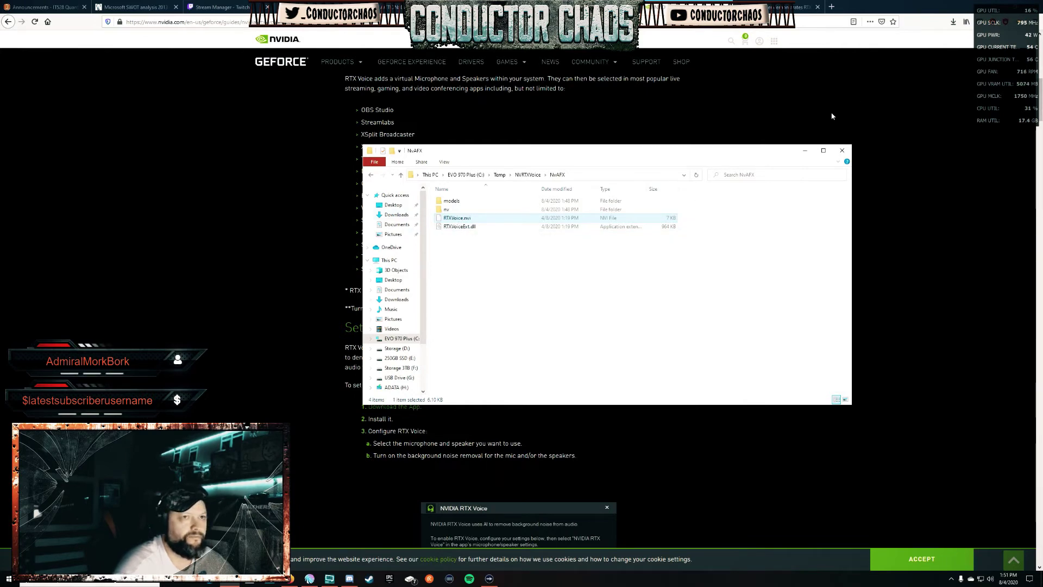
click(388, 207)
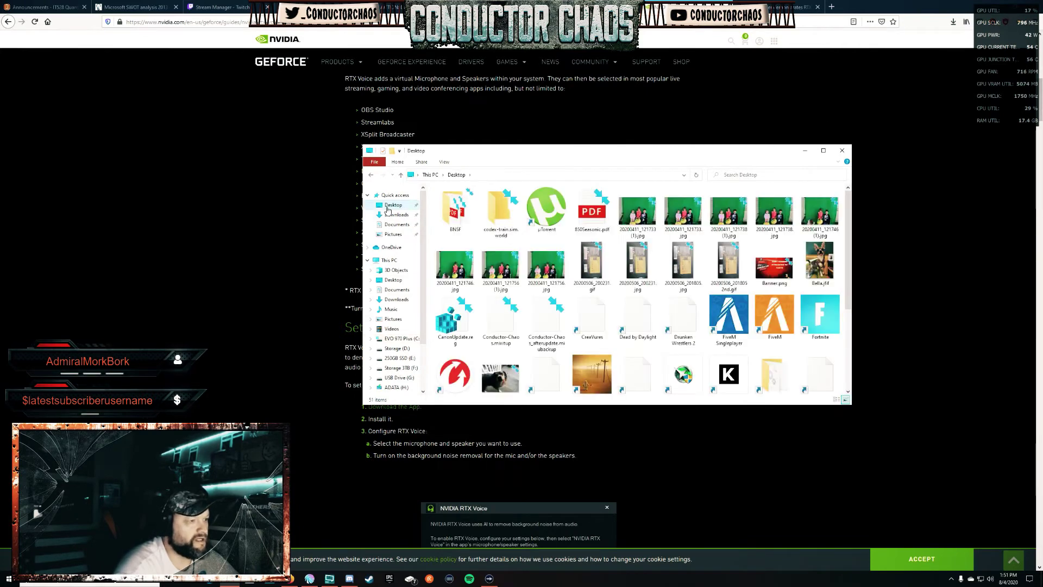
scroll(708, 340, down, 2)
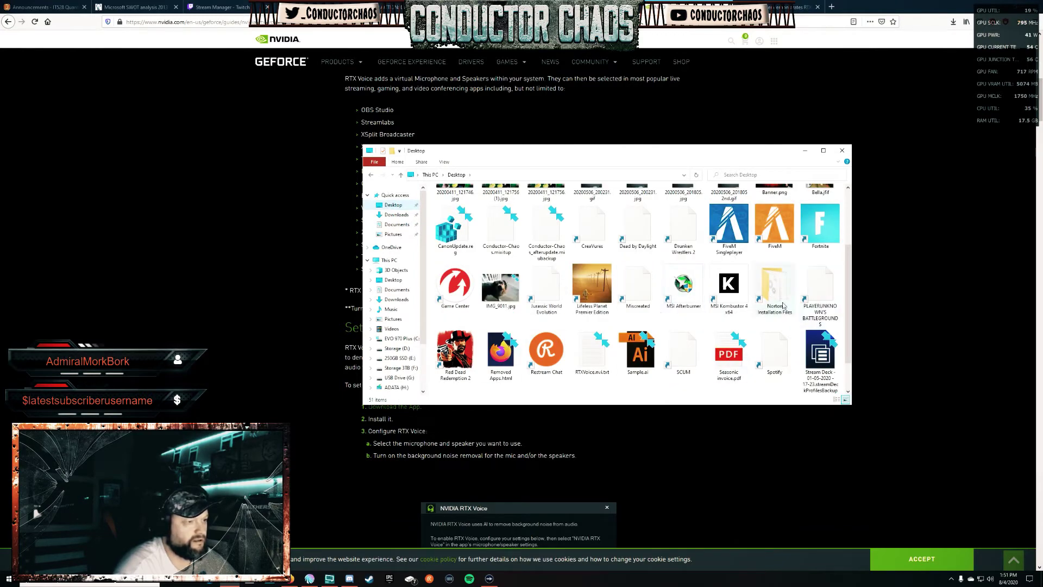
scroll(657, 307, up, 2)
scroll(657, 307, down, 3)
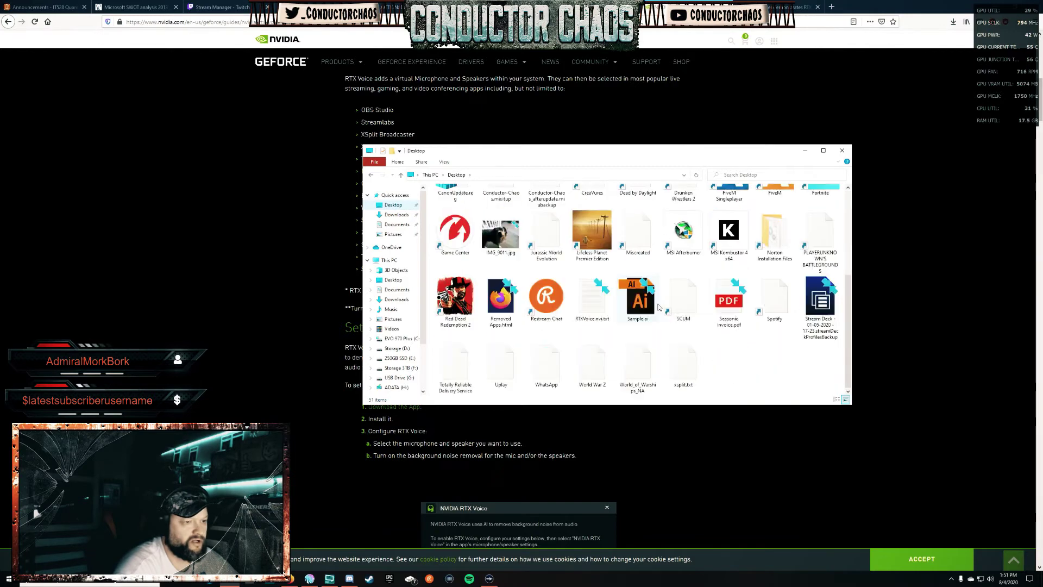
click(593, 312)
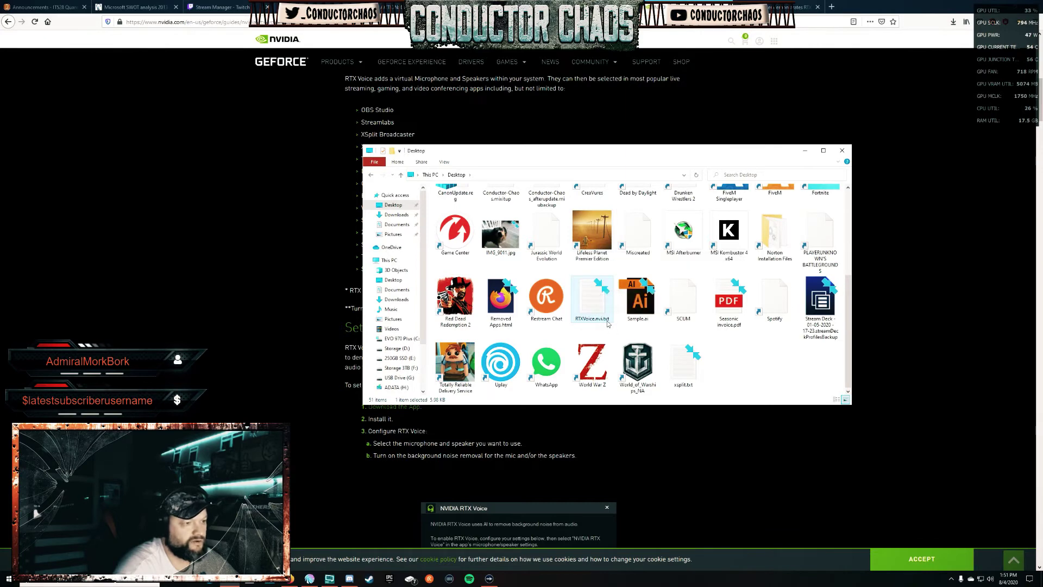
Remove '.txt' from the Desktop file's name to make it RTXVoice.nvi, confirming the extension change.
click(445, 164)
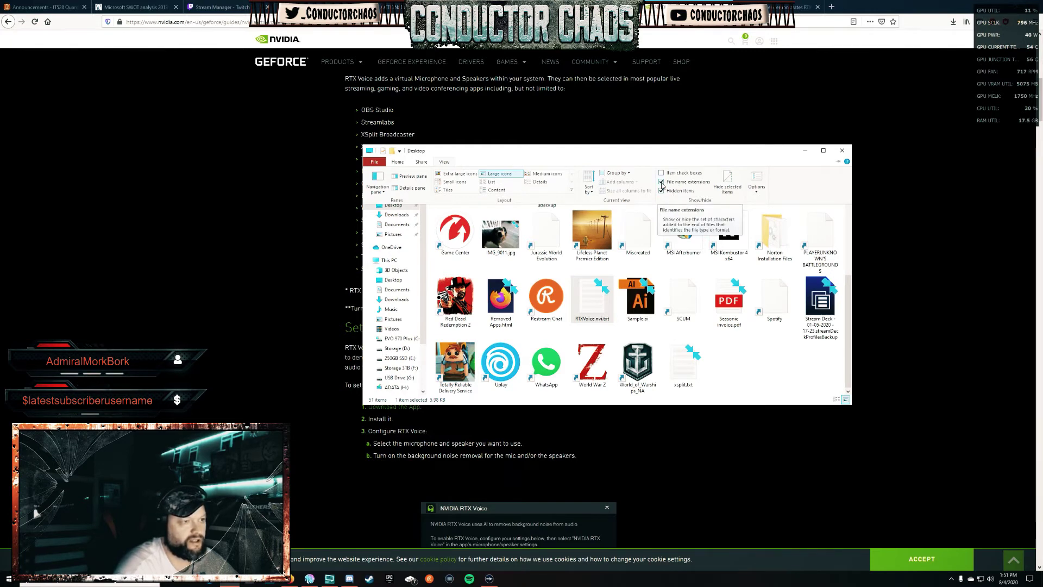
click(604, 323)
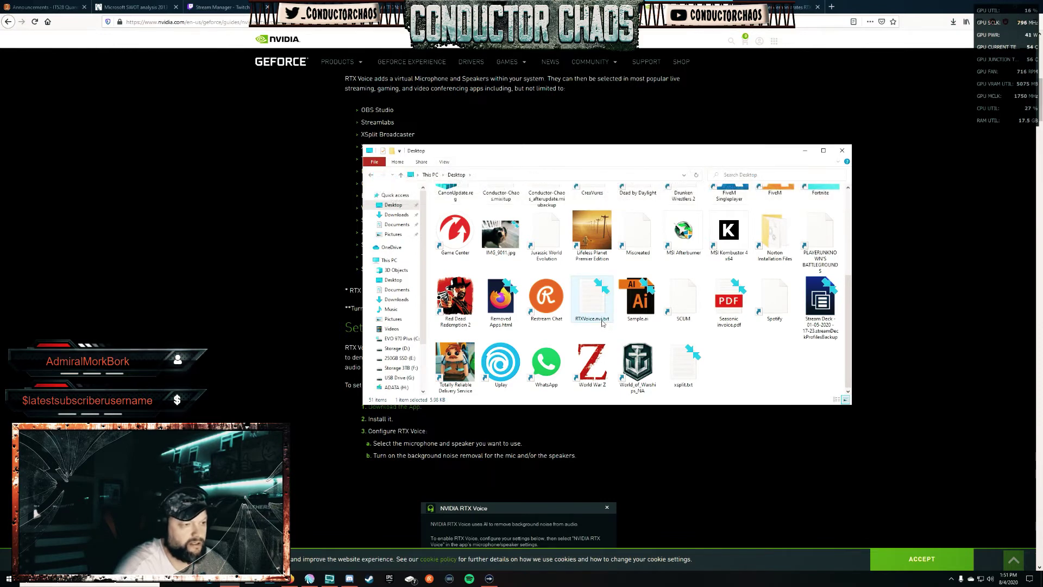
click(602, 322)
click(608, 319)
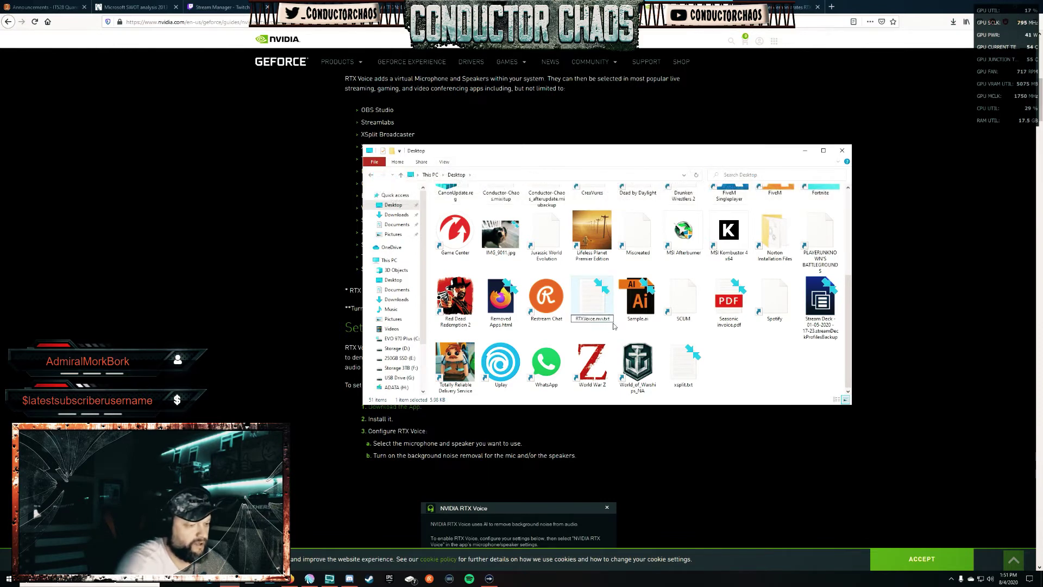
key(BackSpace)
key(BackSpace)
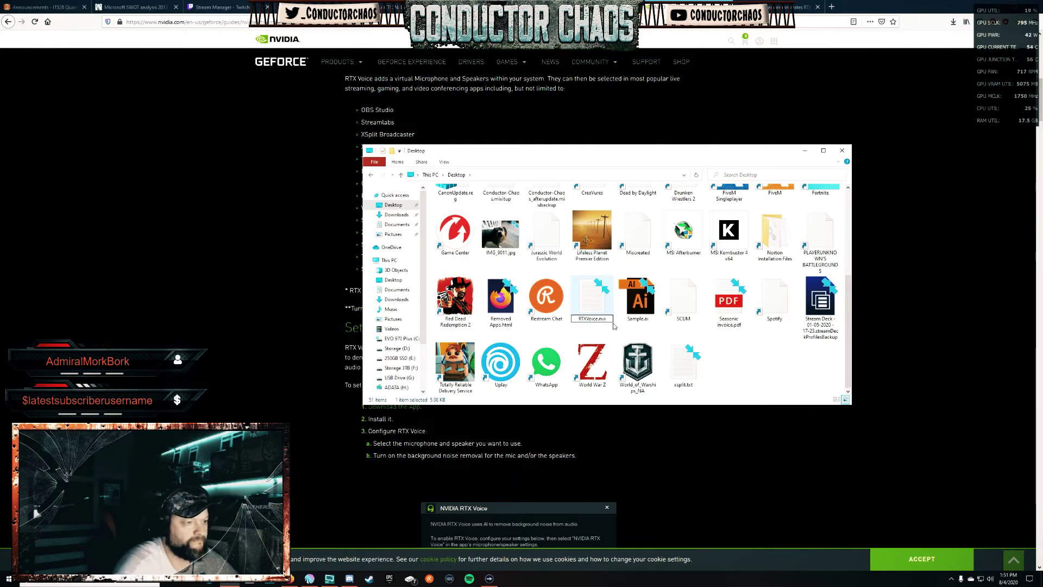
click(751, 365)
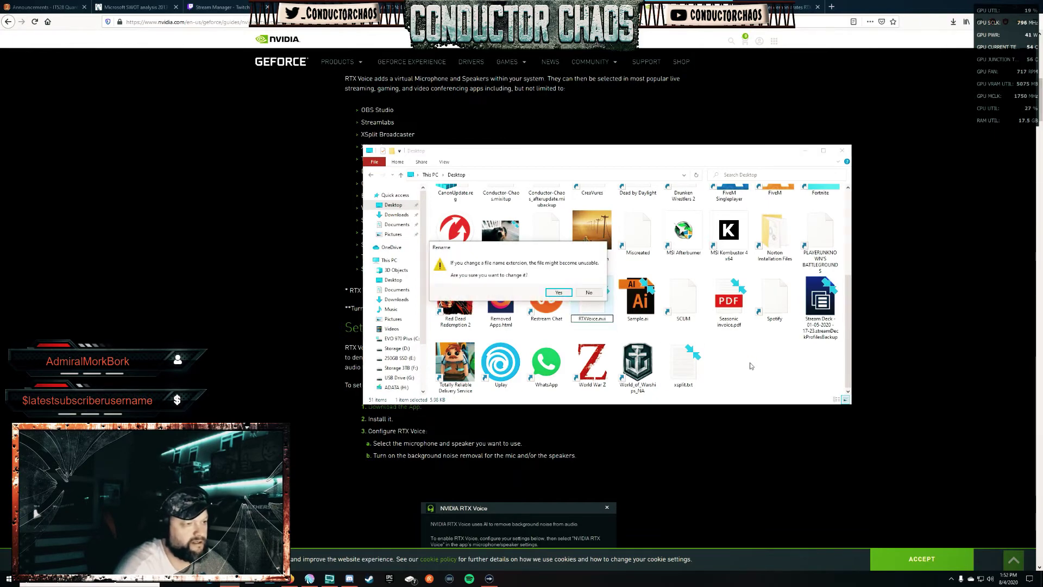
click(556, 295)
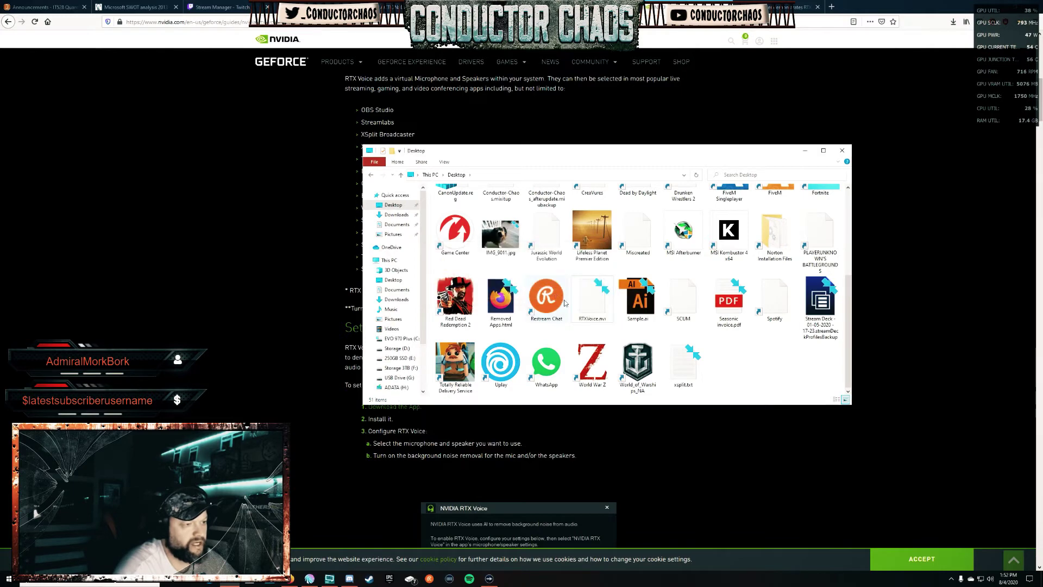
right_click(593, 303)
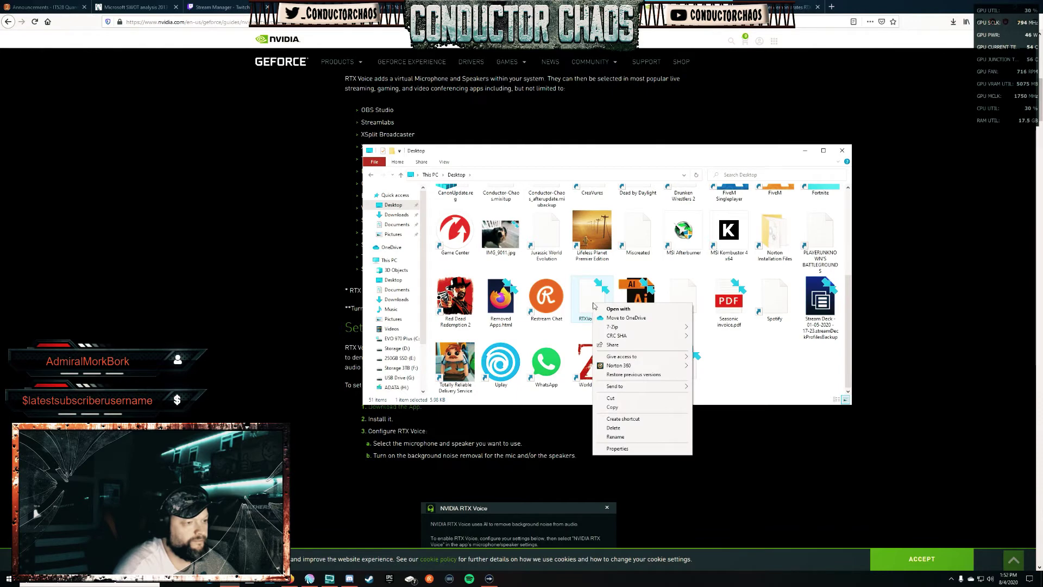
Move the edited RTXVoice.nvi into NvAFX, replacing the original with administrator permission.
click(630, 405)
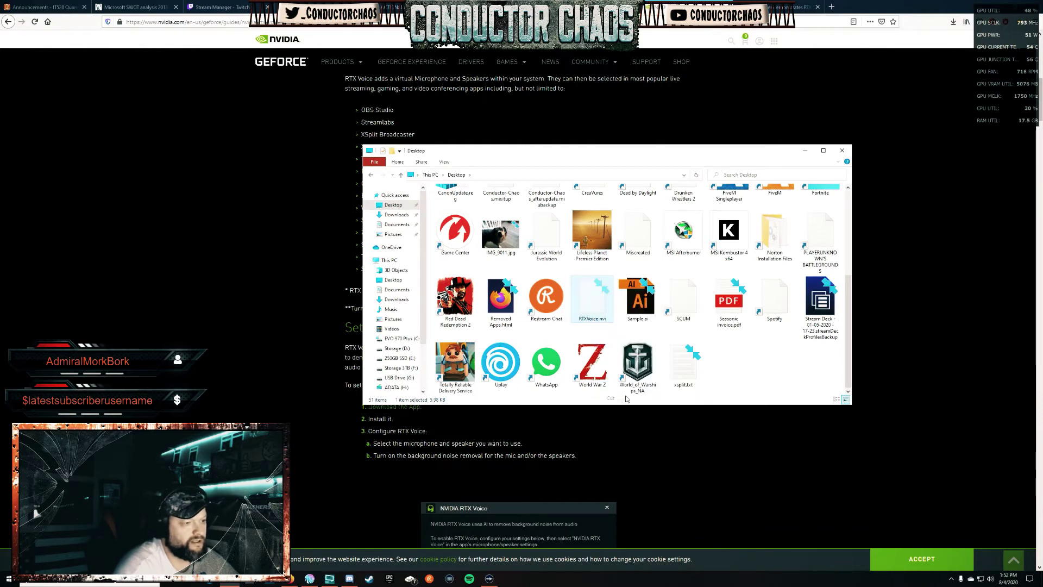
click(370, 175)
right_click(500, 284)
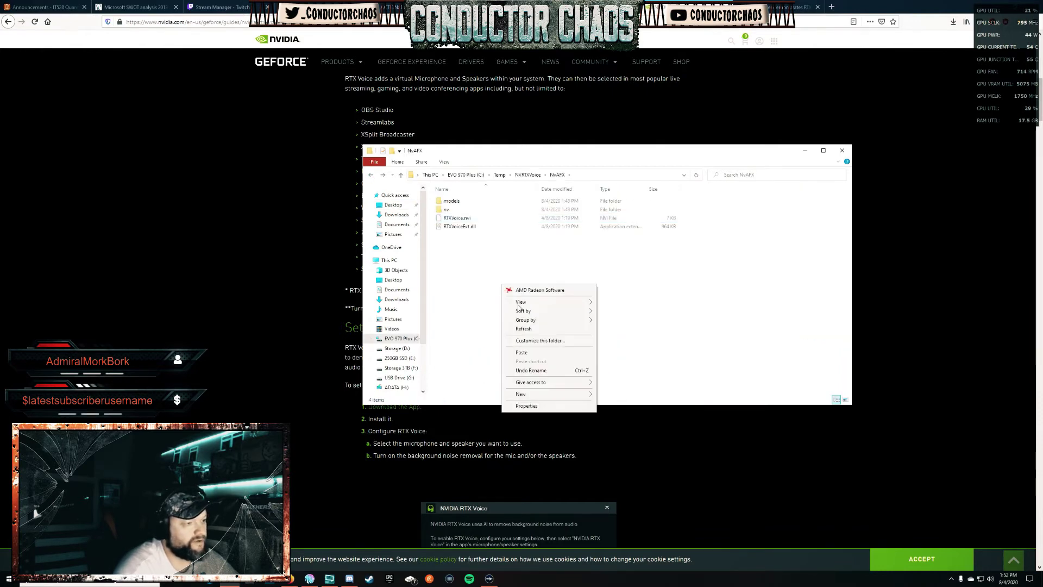
click(537, 357)
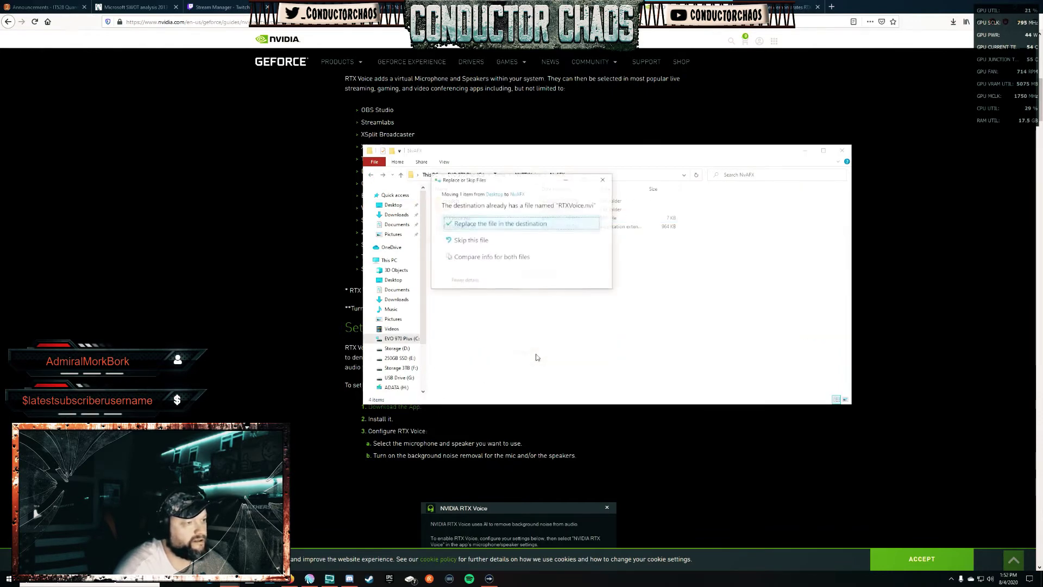
click(484, 226)
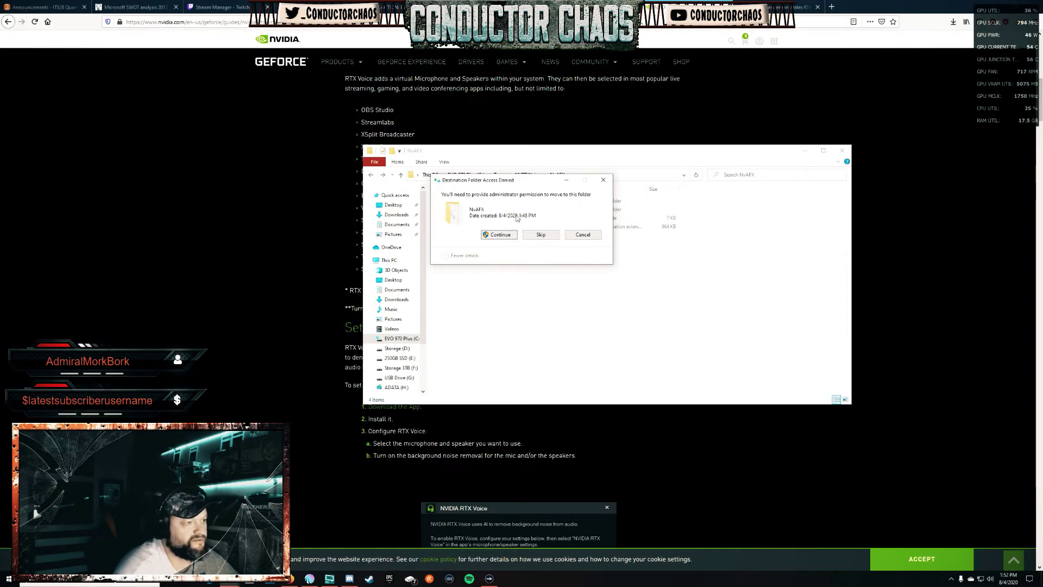
click(495, 236)
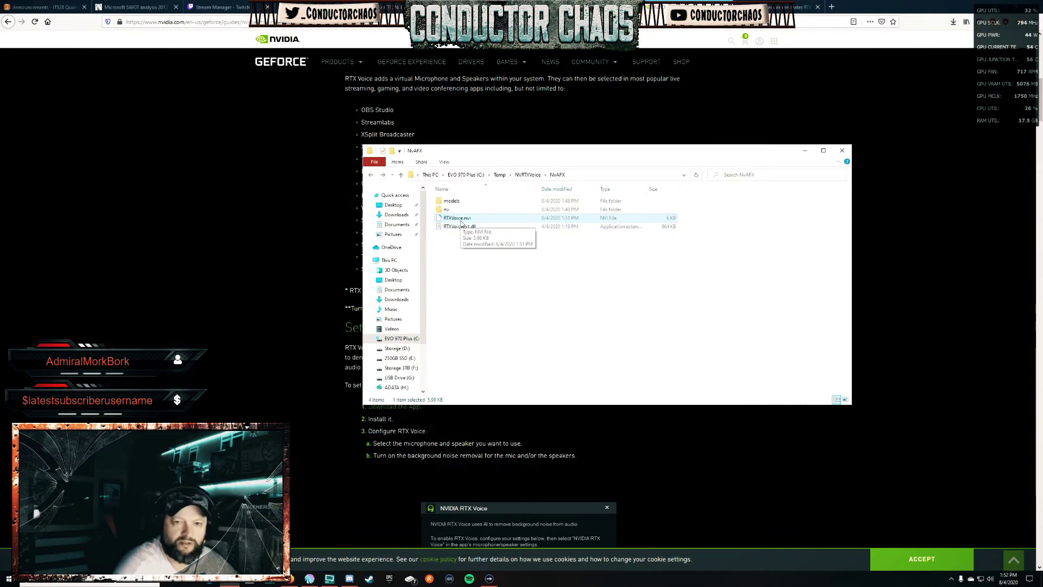
Open RTXVoice.nvi's security permissions editor and its Select Users or Groups dialog.
right_click(461, 222)
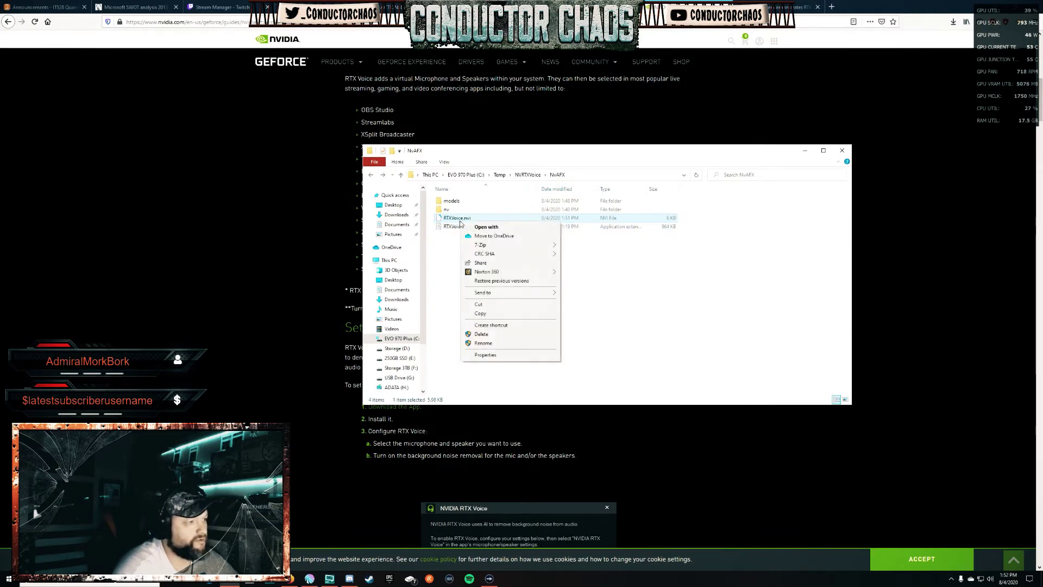
click(500, 355)
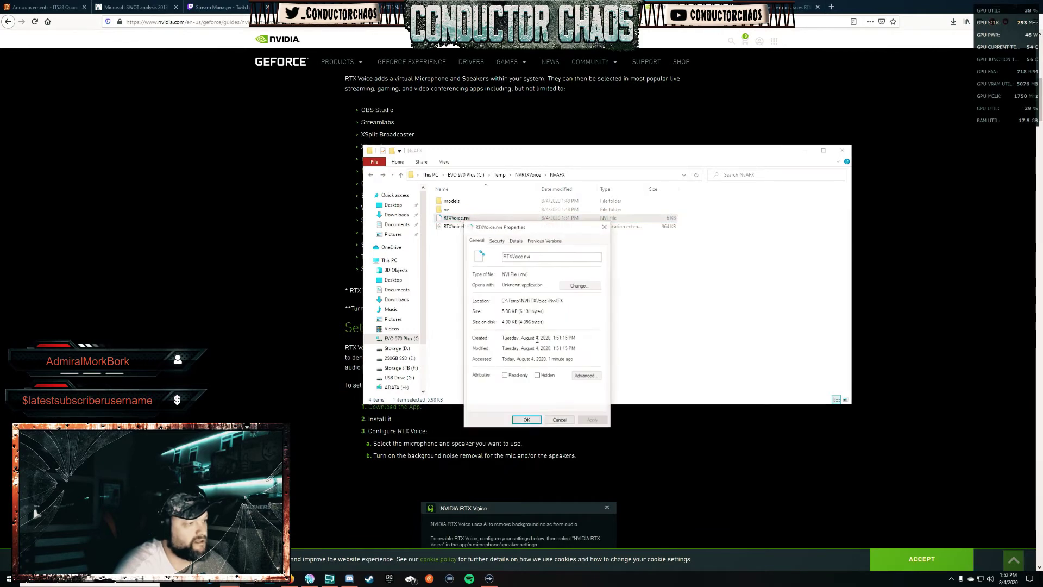
click(498, 241)
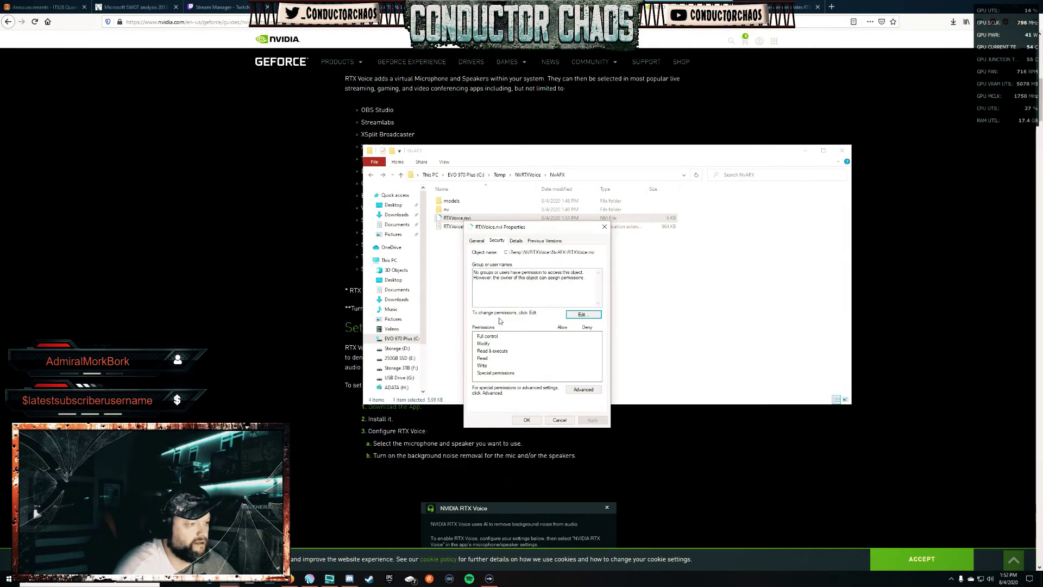
click(591, 317)
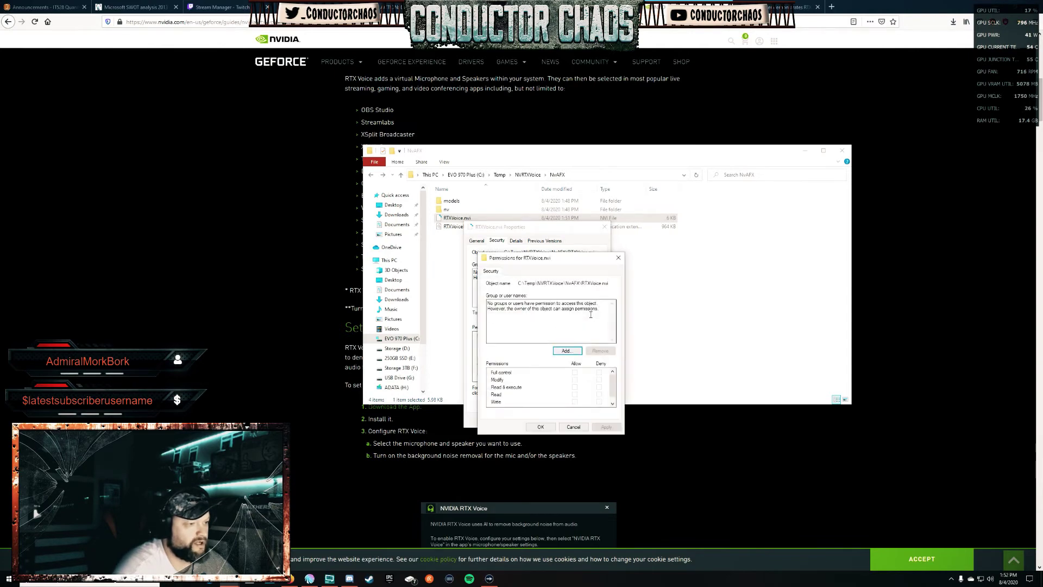
click(568, 354)
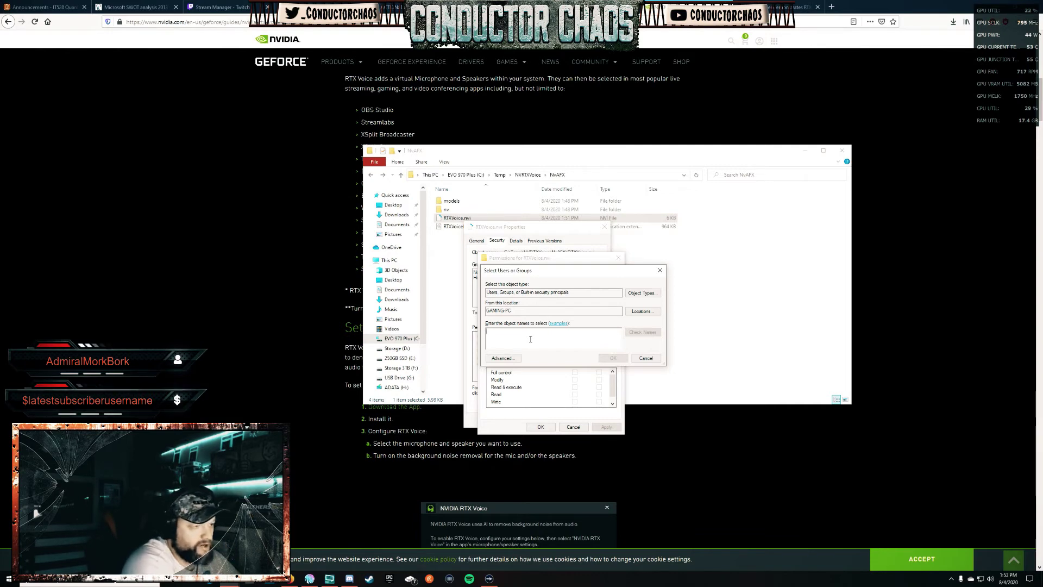
Enter the user's account e-mail, resolve it with Check Names, and add it to the permissions.
text(read)
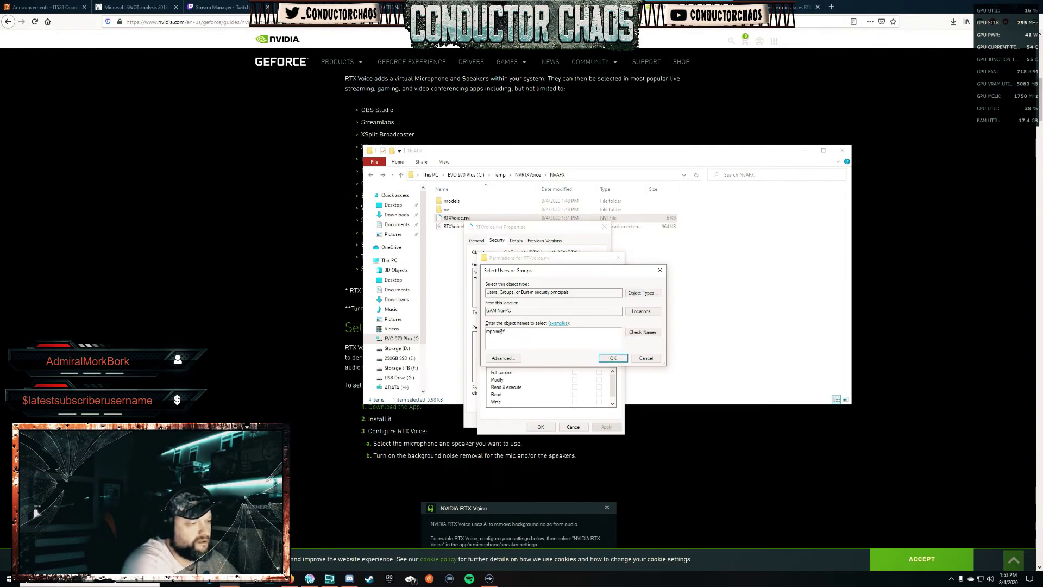
key(BackSpace)
key(BackSpace)
key(BackSpace)
key(BackSpace)
key(BackSpace)
key(BackSpace)
key(BackSpace)
key(BackSpace)
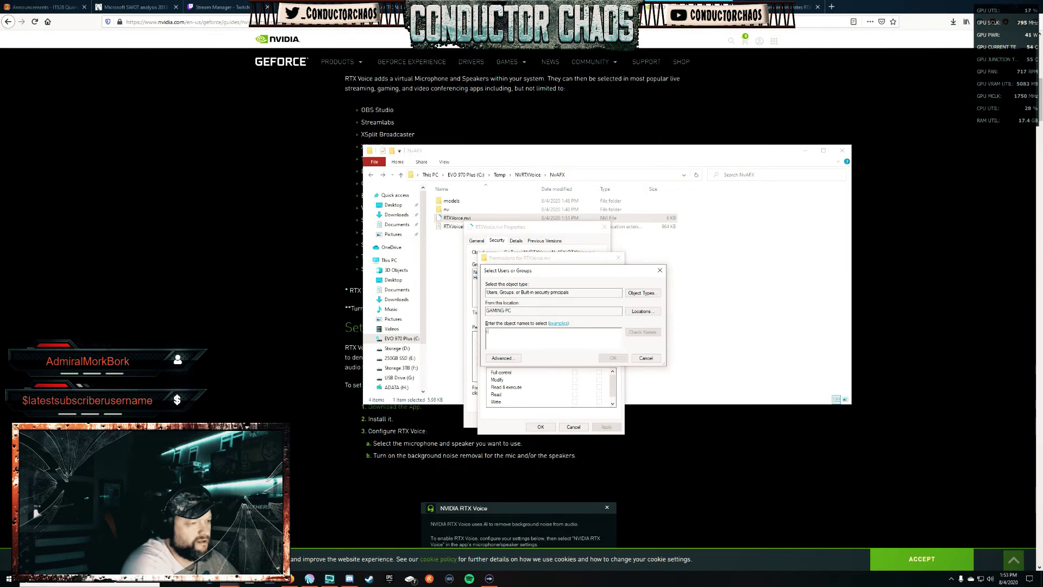
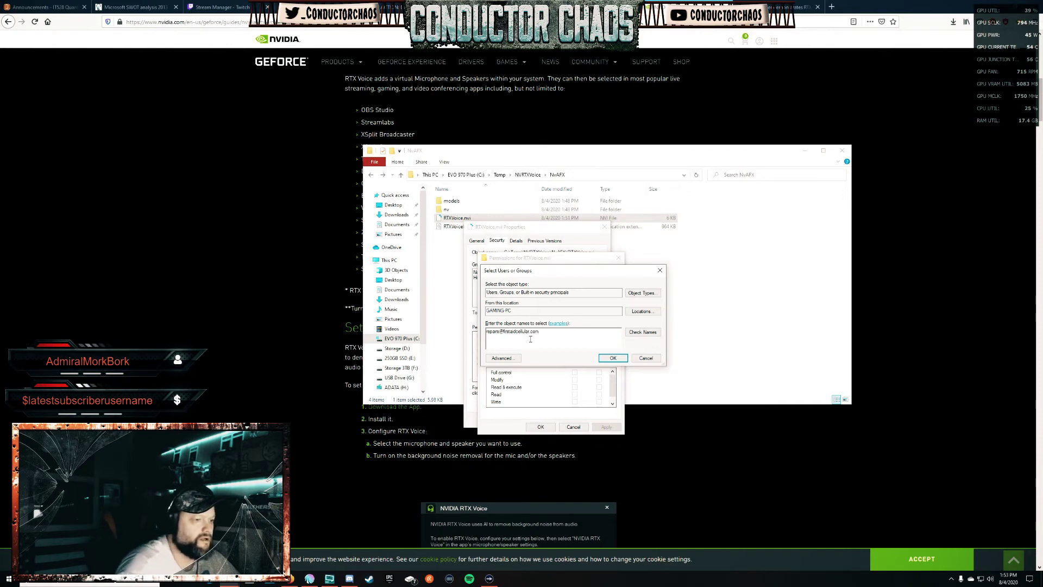
click(632, 332)
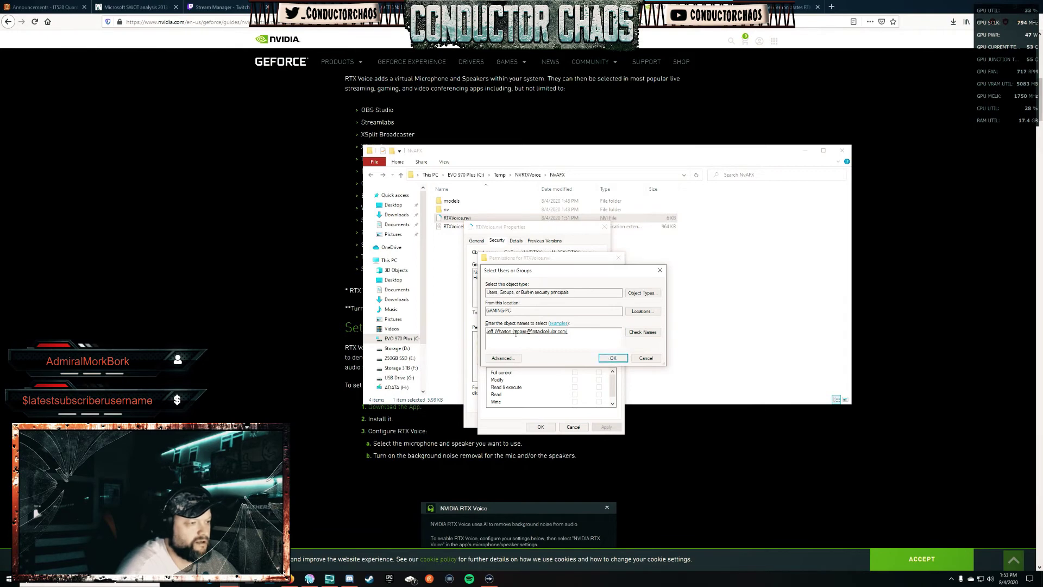
click(611, 358)
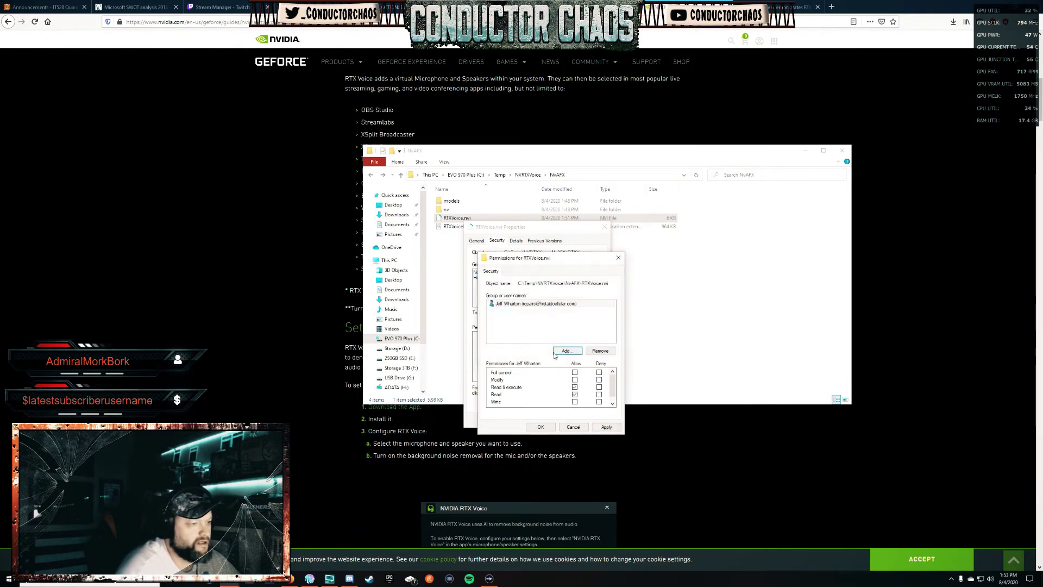
Allow Full control for the added account, apply it, and close the Properties window.
click(574, 373)
scroll(613, 386, down, 1)
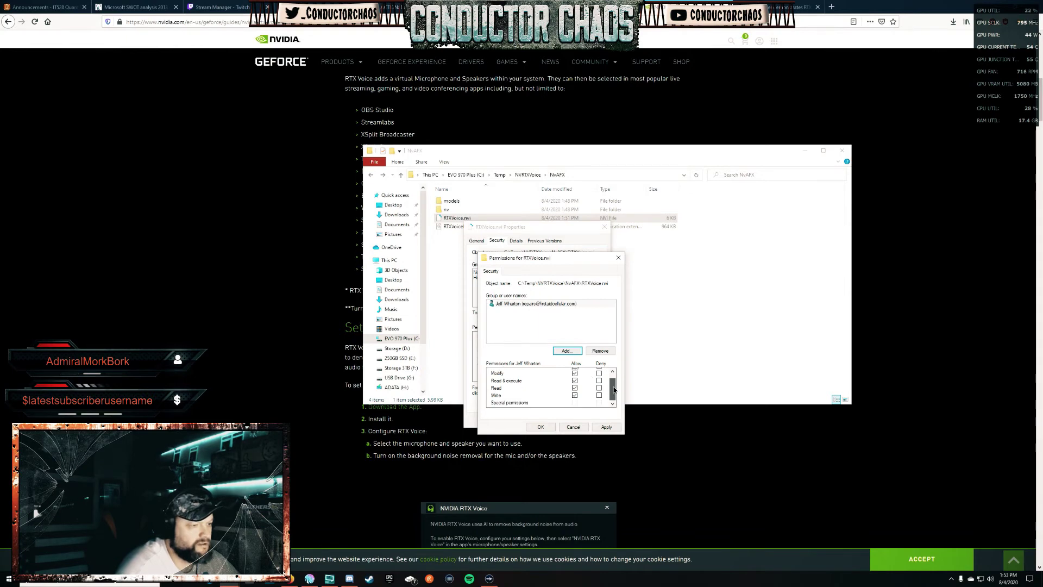
scroll(614, 387, up, 1)
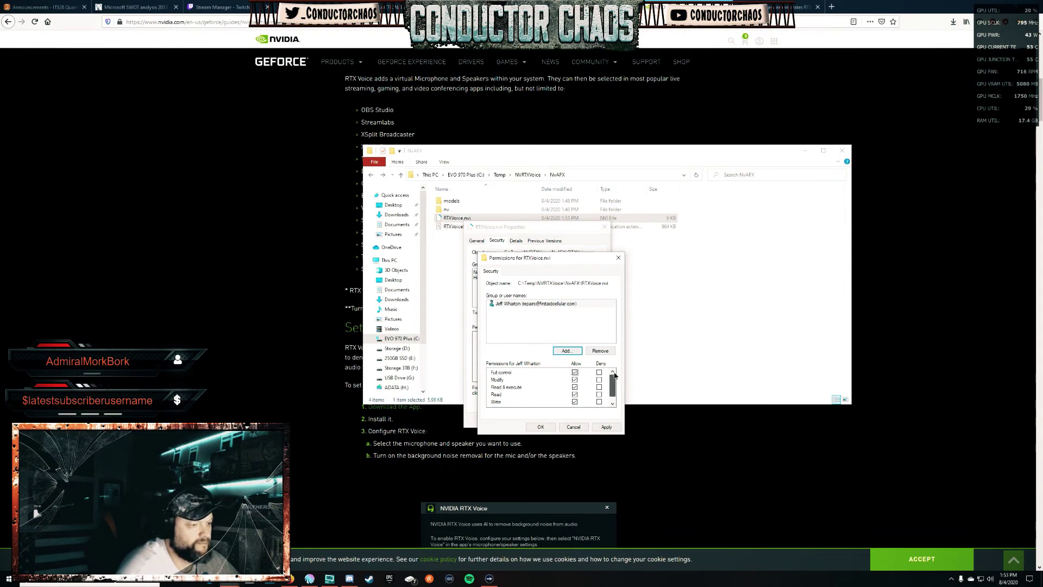
click(607, 426)
click(541, 427)
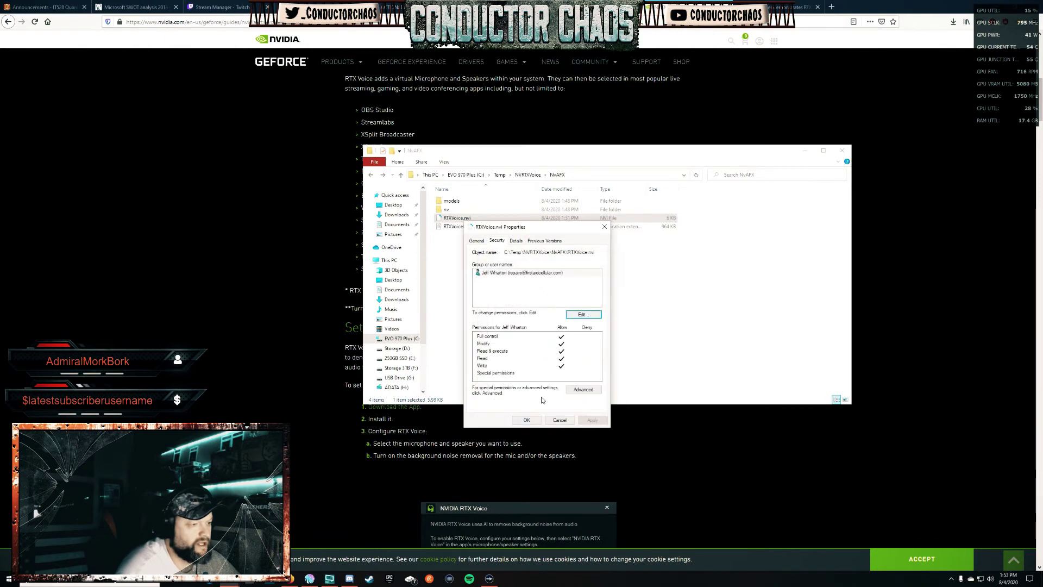
click(534, 422)
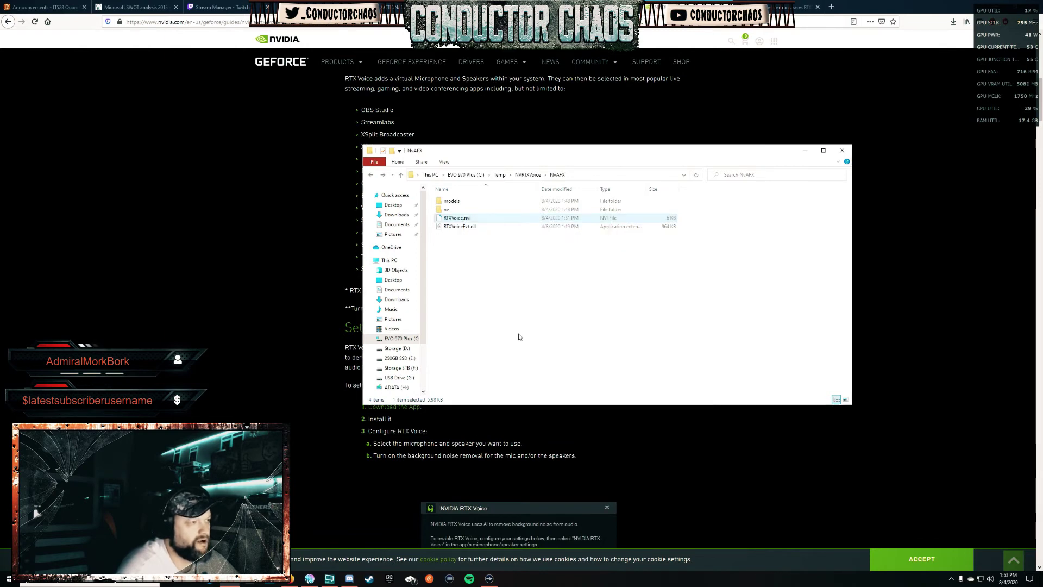
Run setup.exe from the NVRTXVoice folder as administrator and accept the license to install RTX Voice.
click(370, 175)
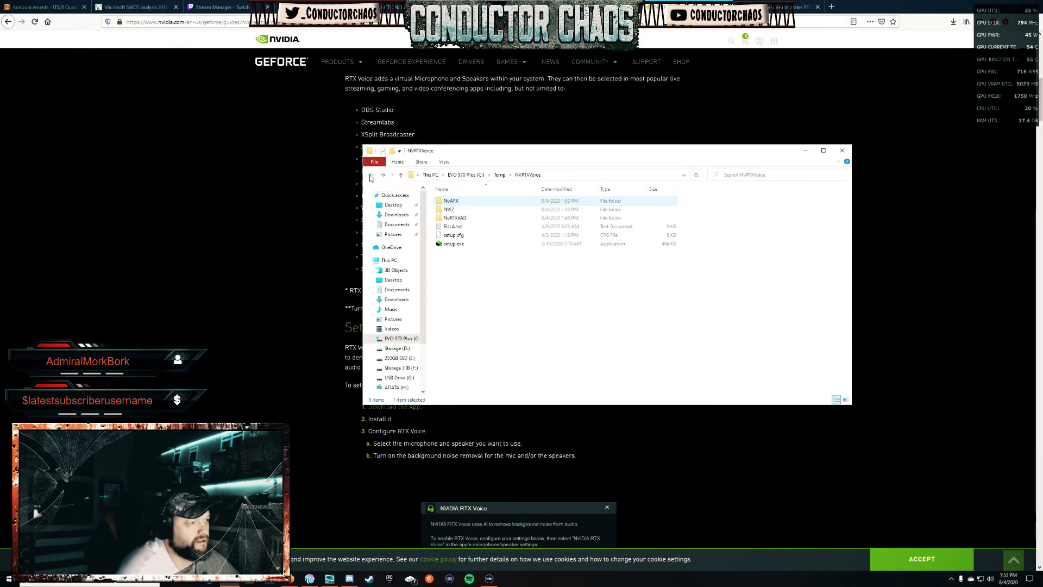
double_click(455, 245)
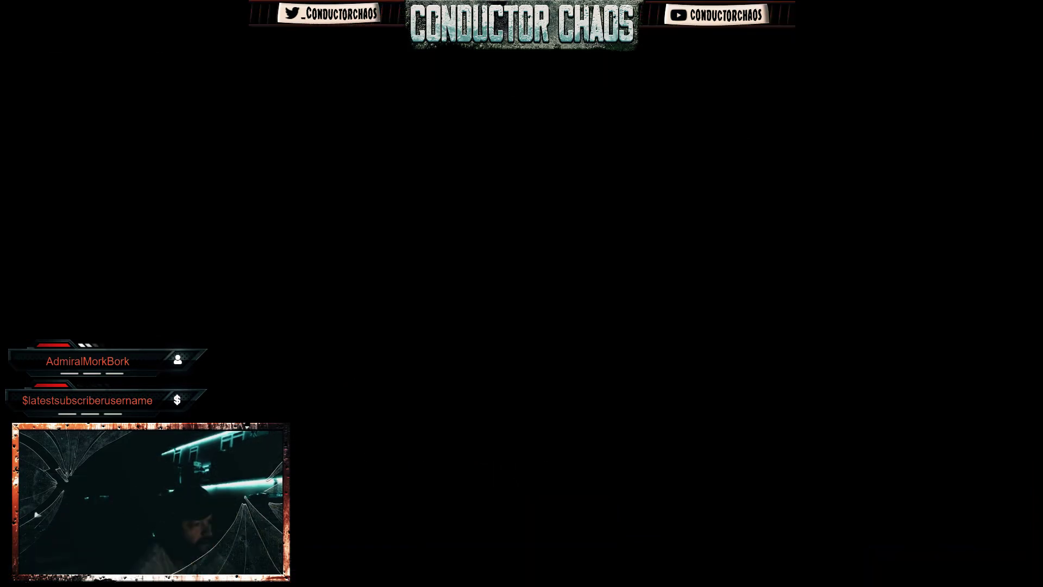
click(499, 349)
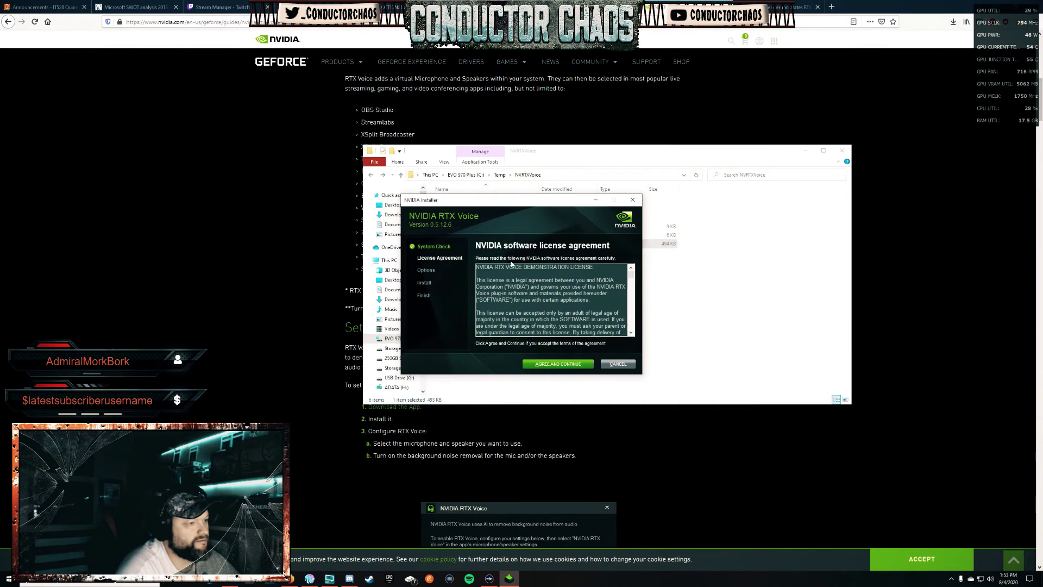
click(569, 367)
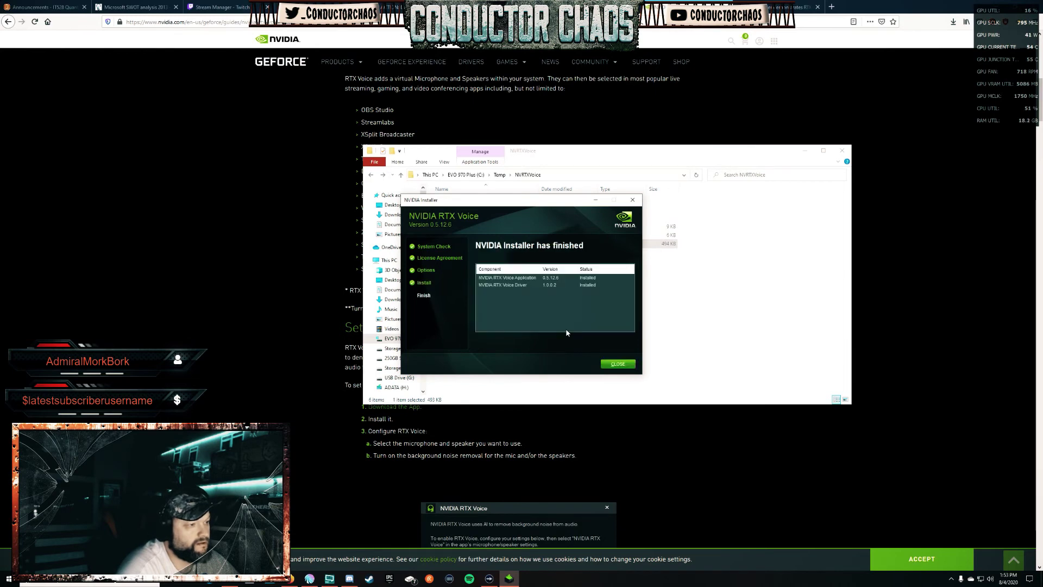
Close the finished installer and return to the YouTube RTX Voice video tab.
click(618, 364)
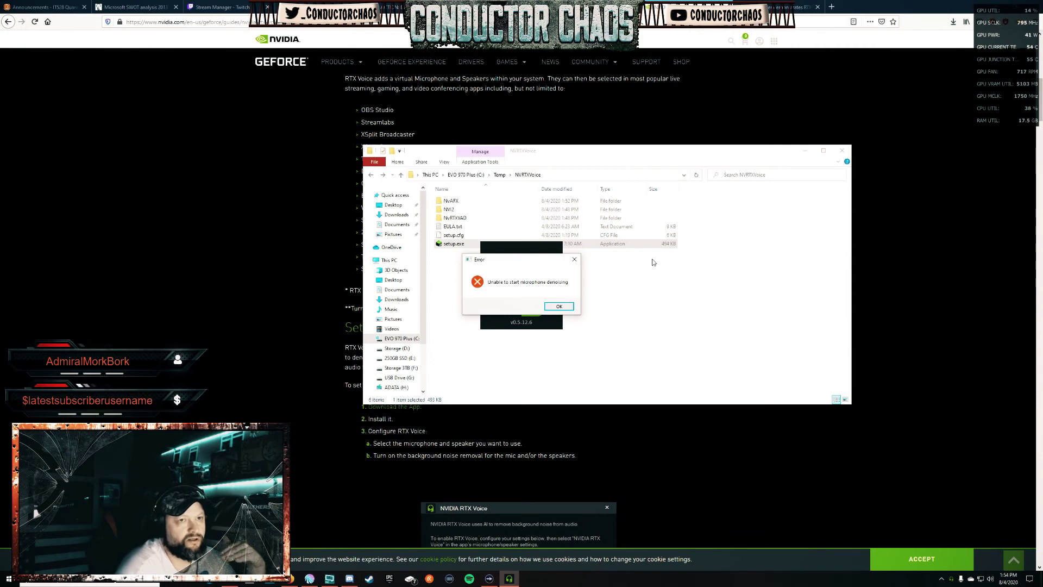
click(782, 8)
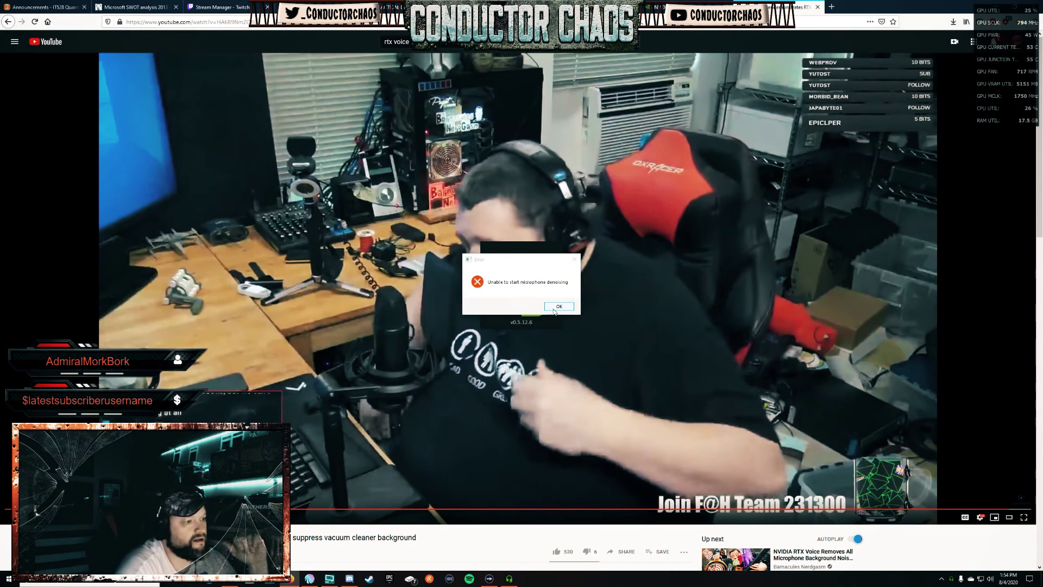
Select Mic In (Elgato Wave:3) as input, enable background noise removal, and dismiss the denoising error.
click(558, 307)
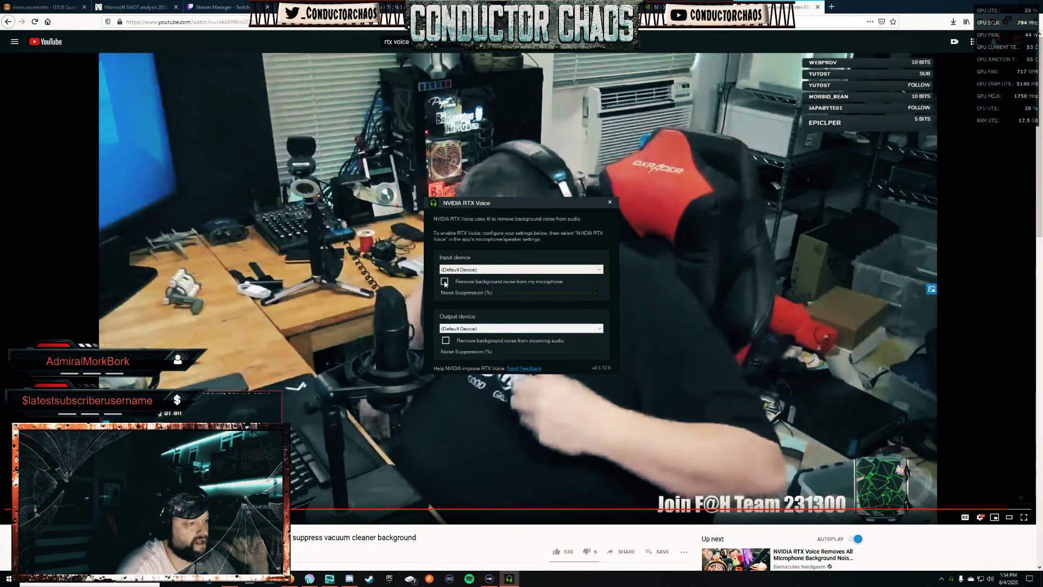
click(482, 269)
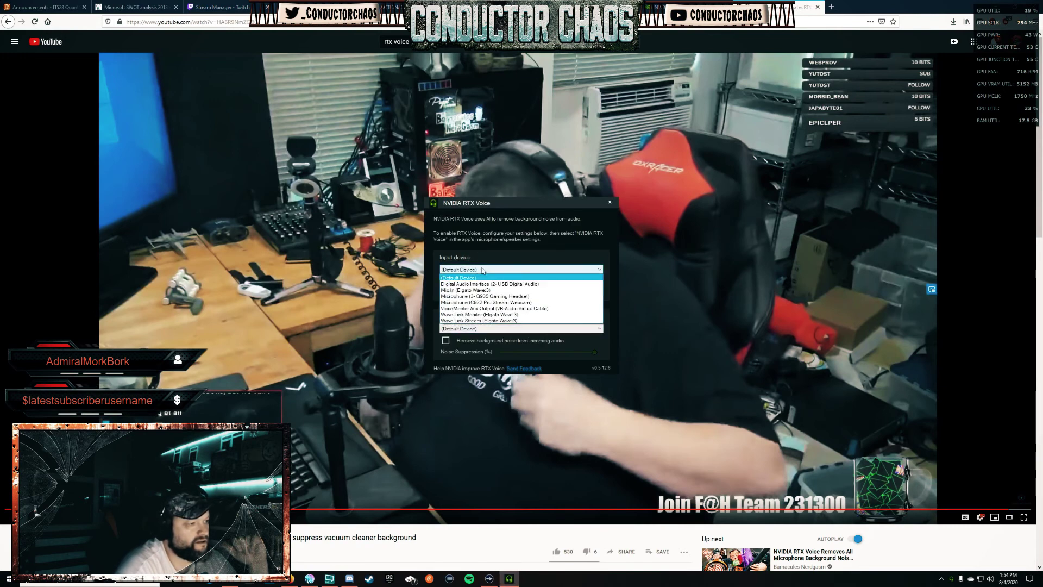
click(465, 290)
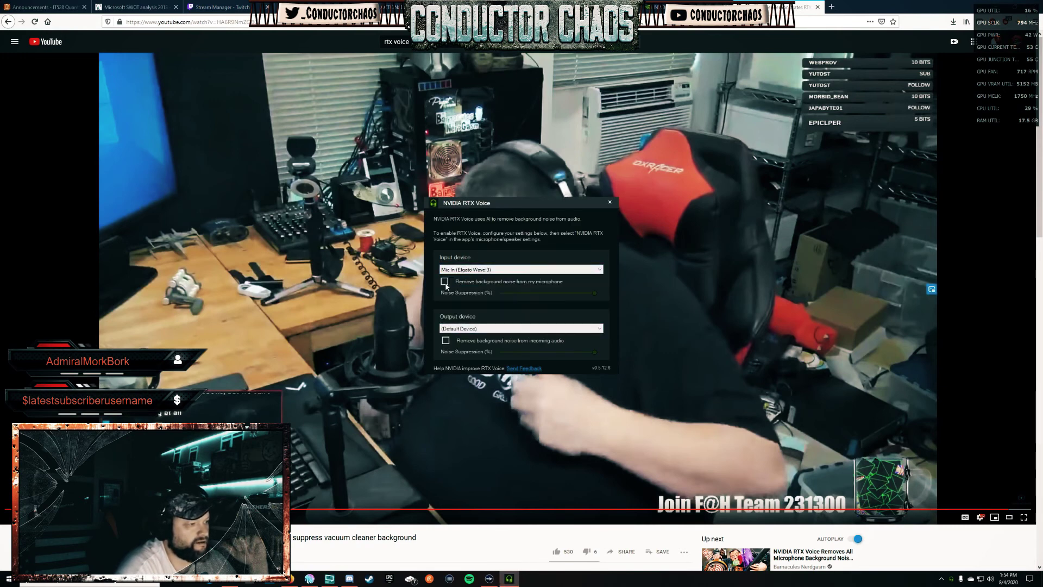
click(445, 283)
click(558, 305)
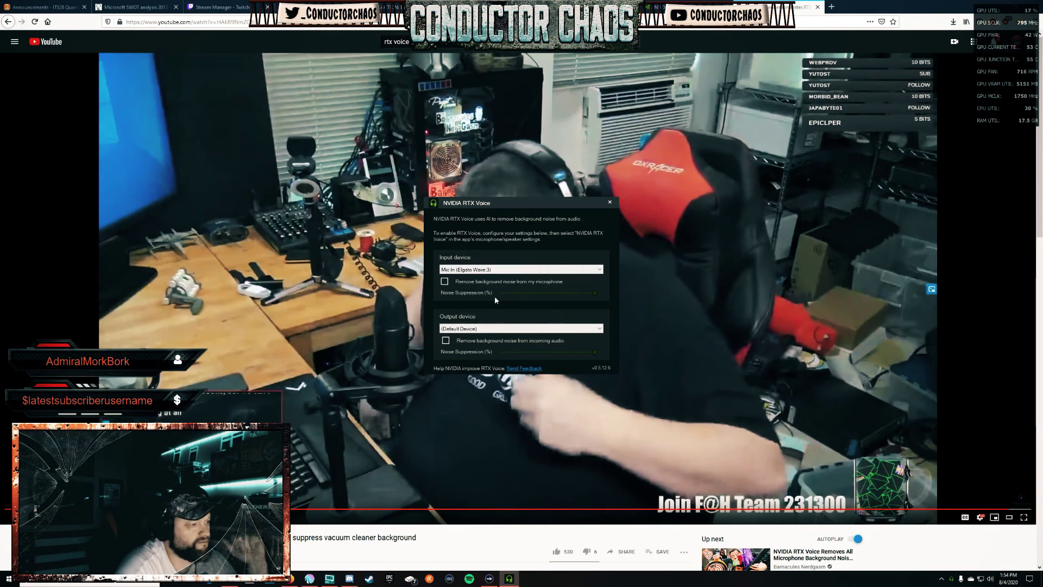